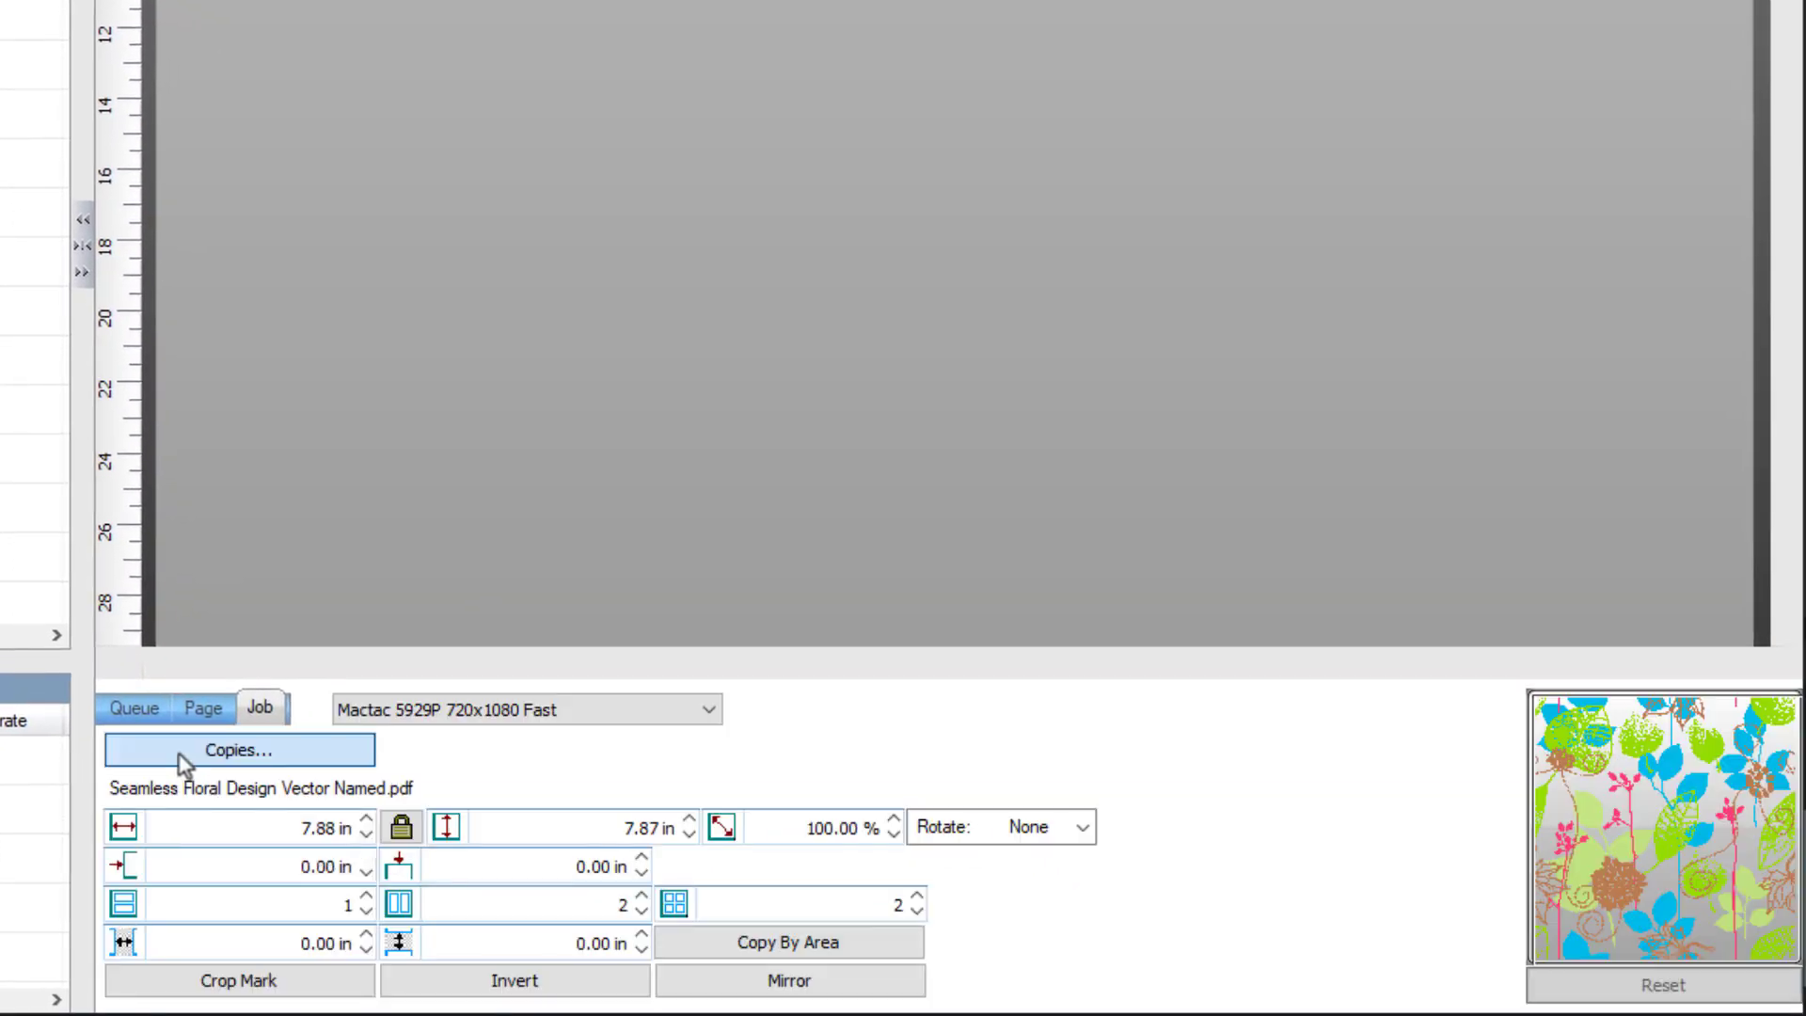
# Set up step-and-repeat copies of the seamless floral job as an area fill 79 in long and 39 in wide.
pyautogui.click(179, 754)
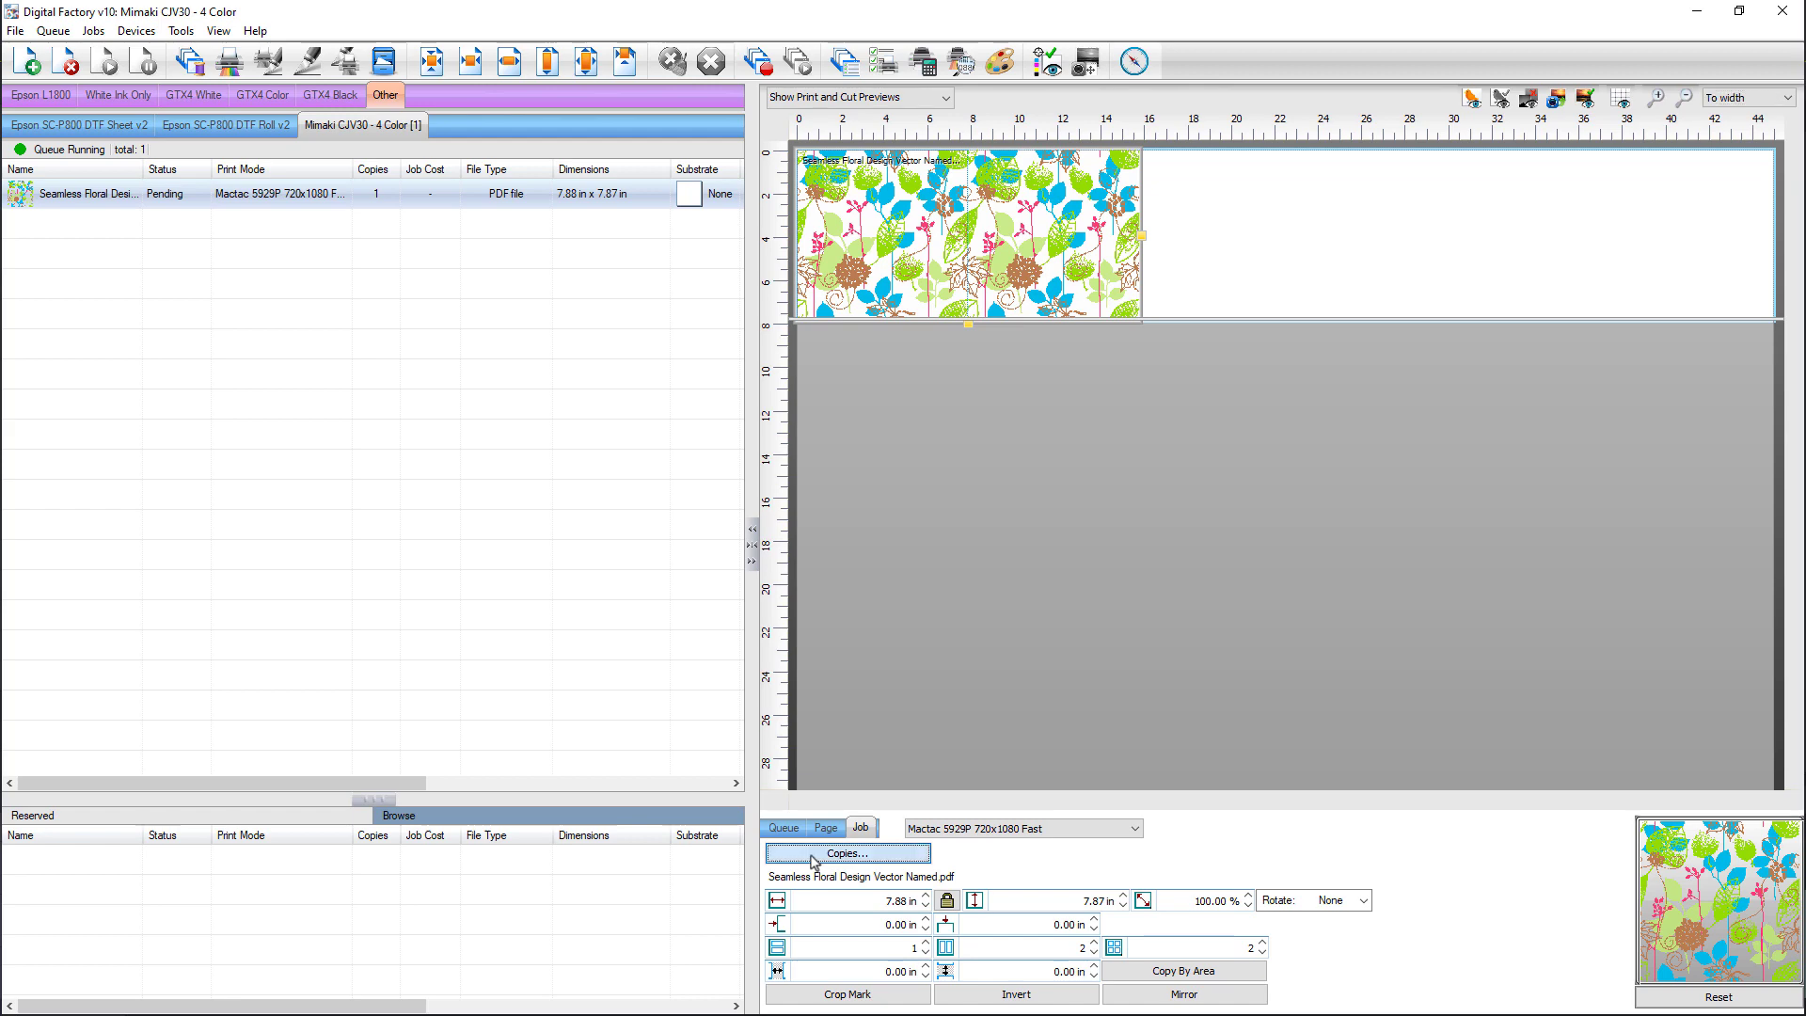
pyautogui.click(814, 856)
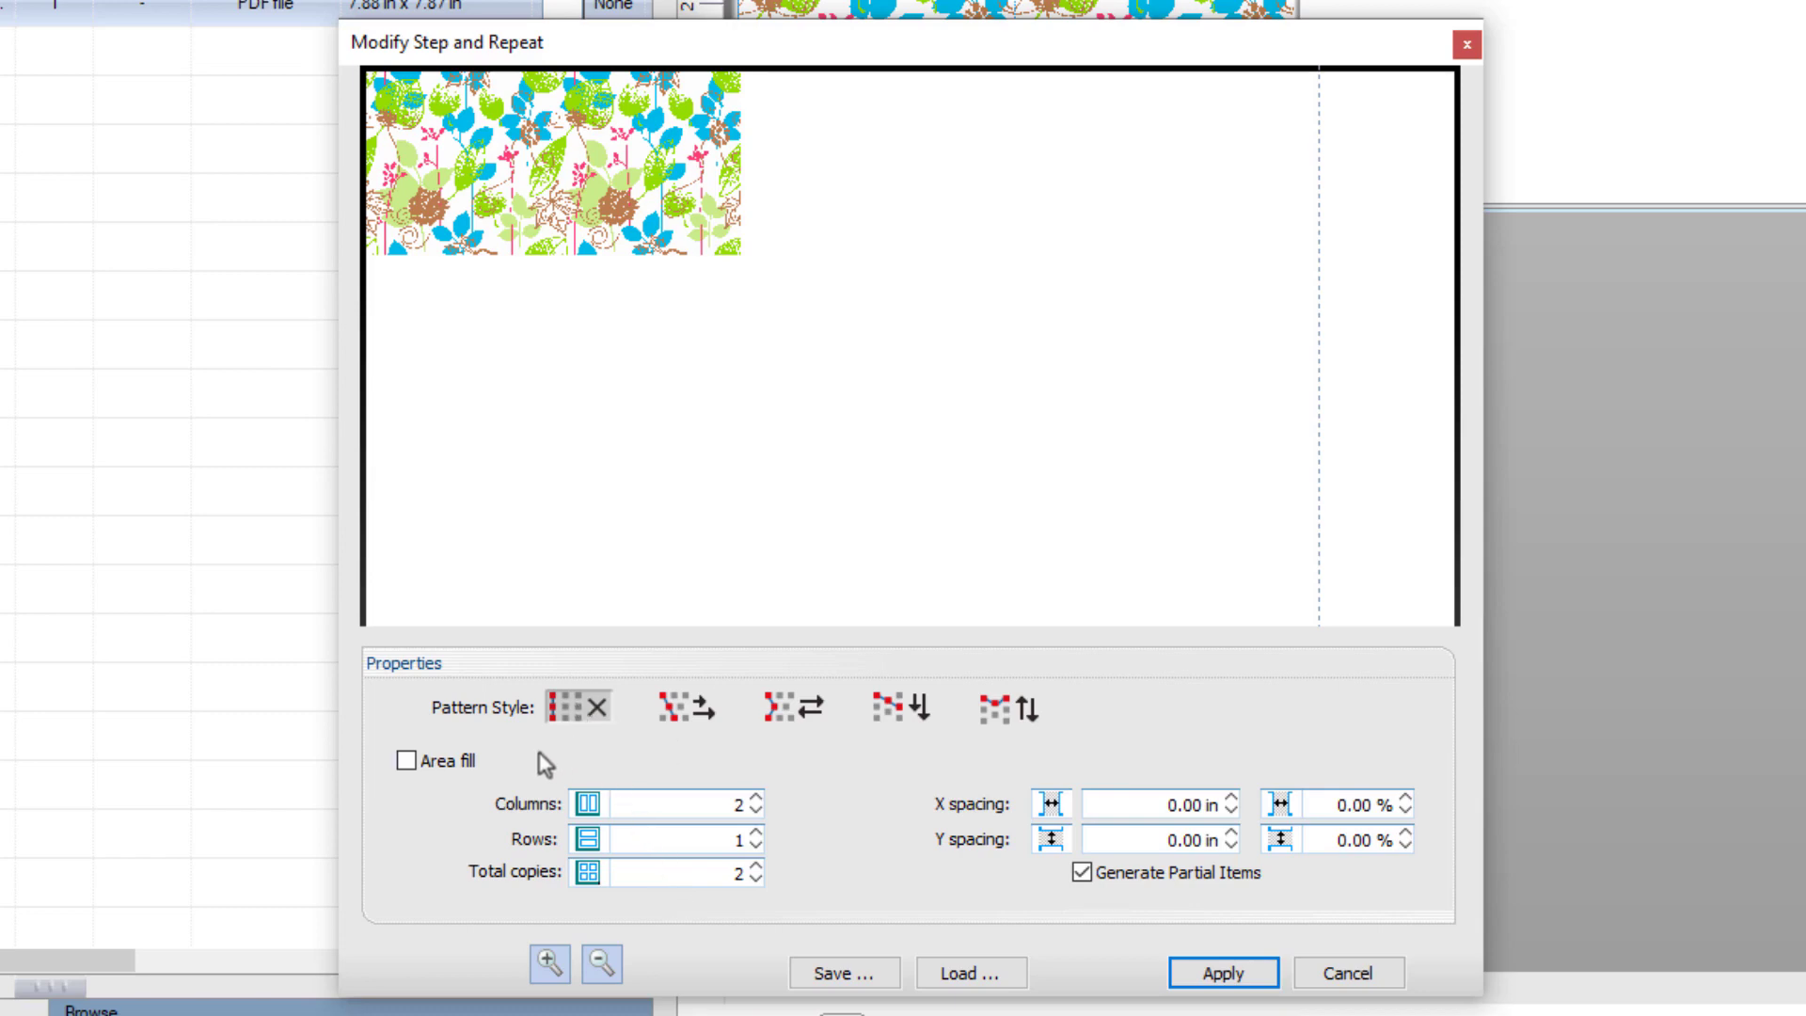
pyautogui.click(449, 765)
pyautogui.click(646, 805)
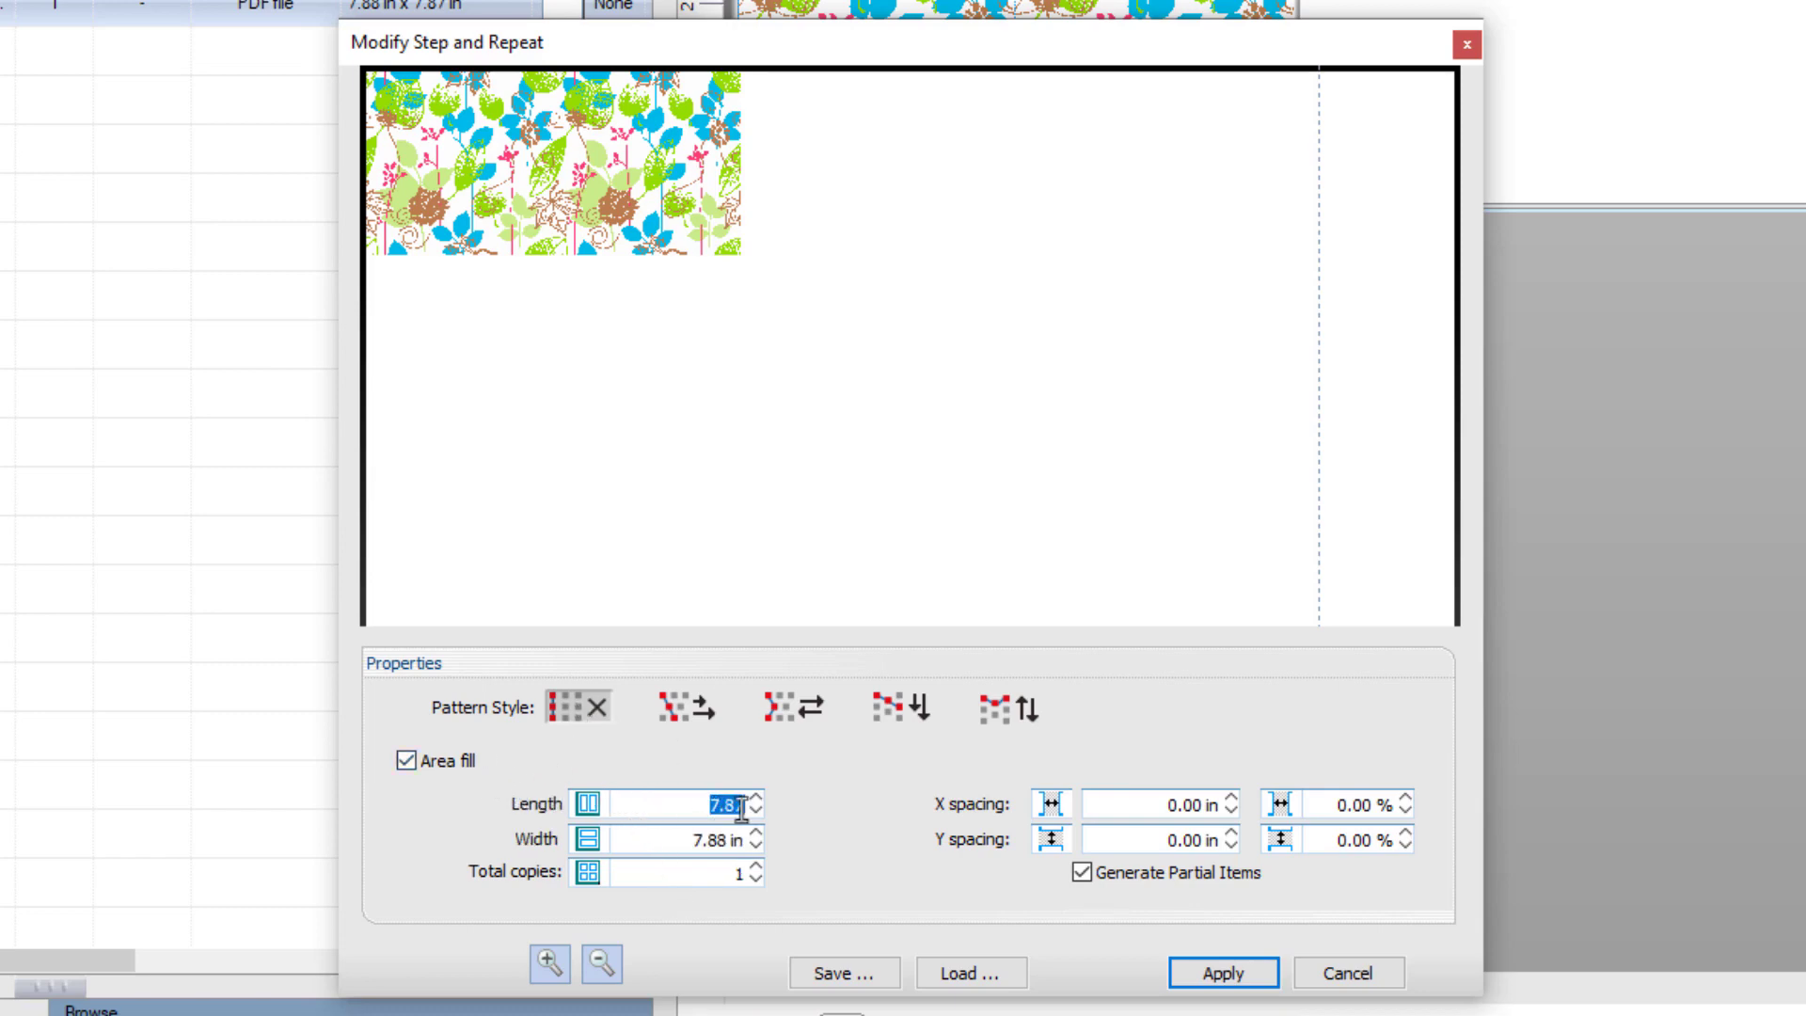
pyautogui.write('79')
pyautogui.click(667, 835)
pyautogui.write('39')
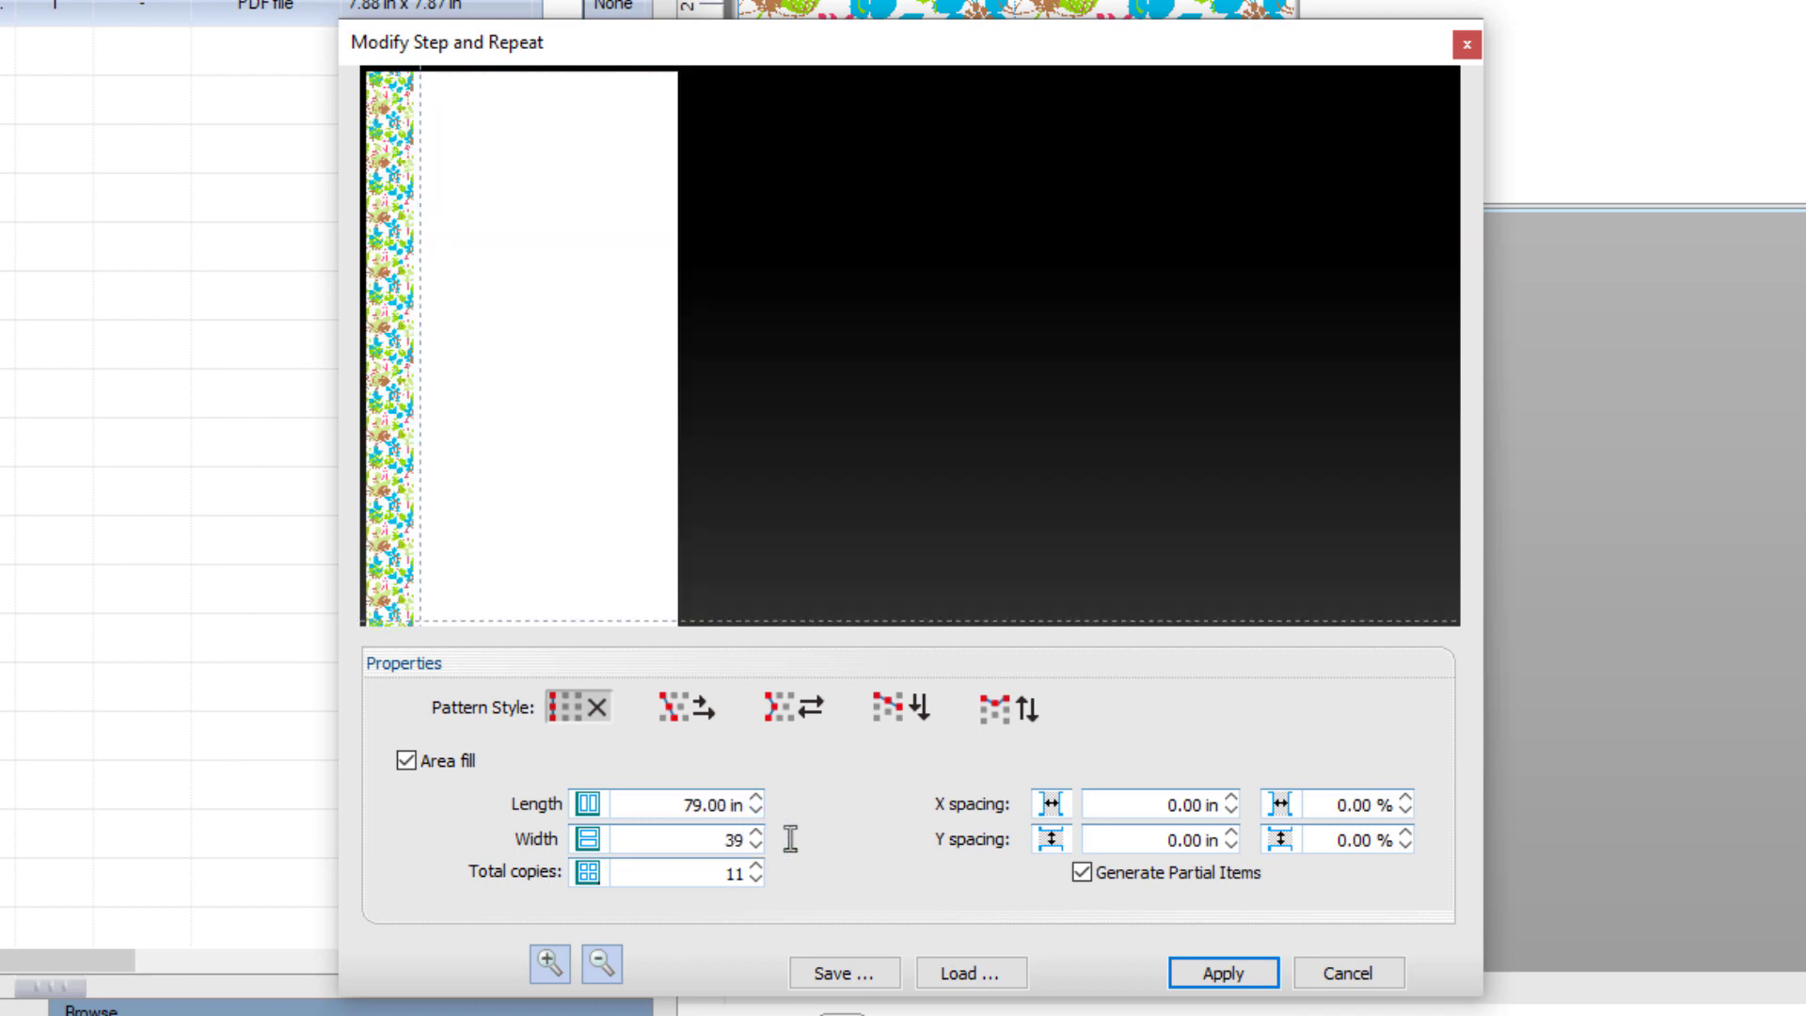
pyautogui.click(692, 811)
# Set the area fill's total copies to 50 and apply the step and repeat.
pyautogui.click(718, 872)
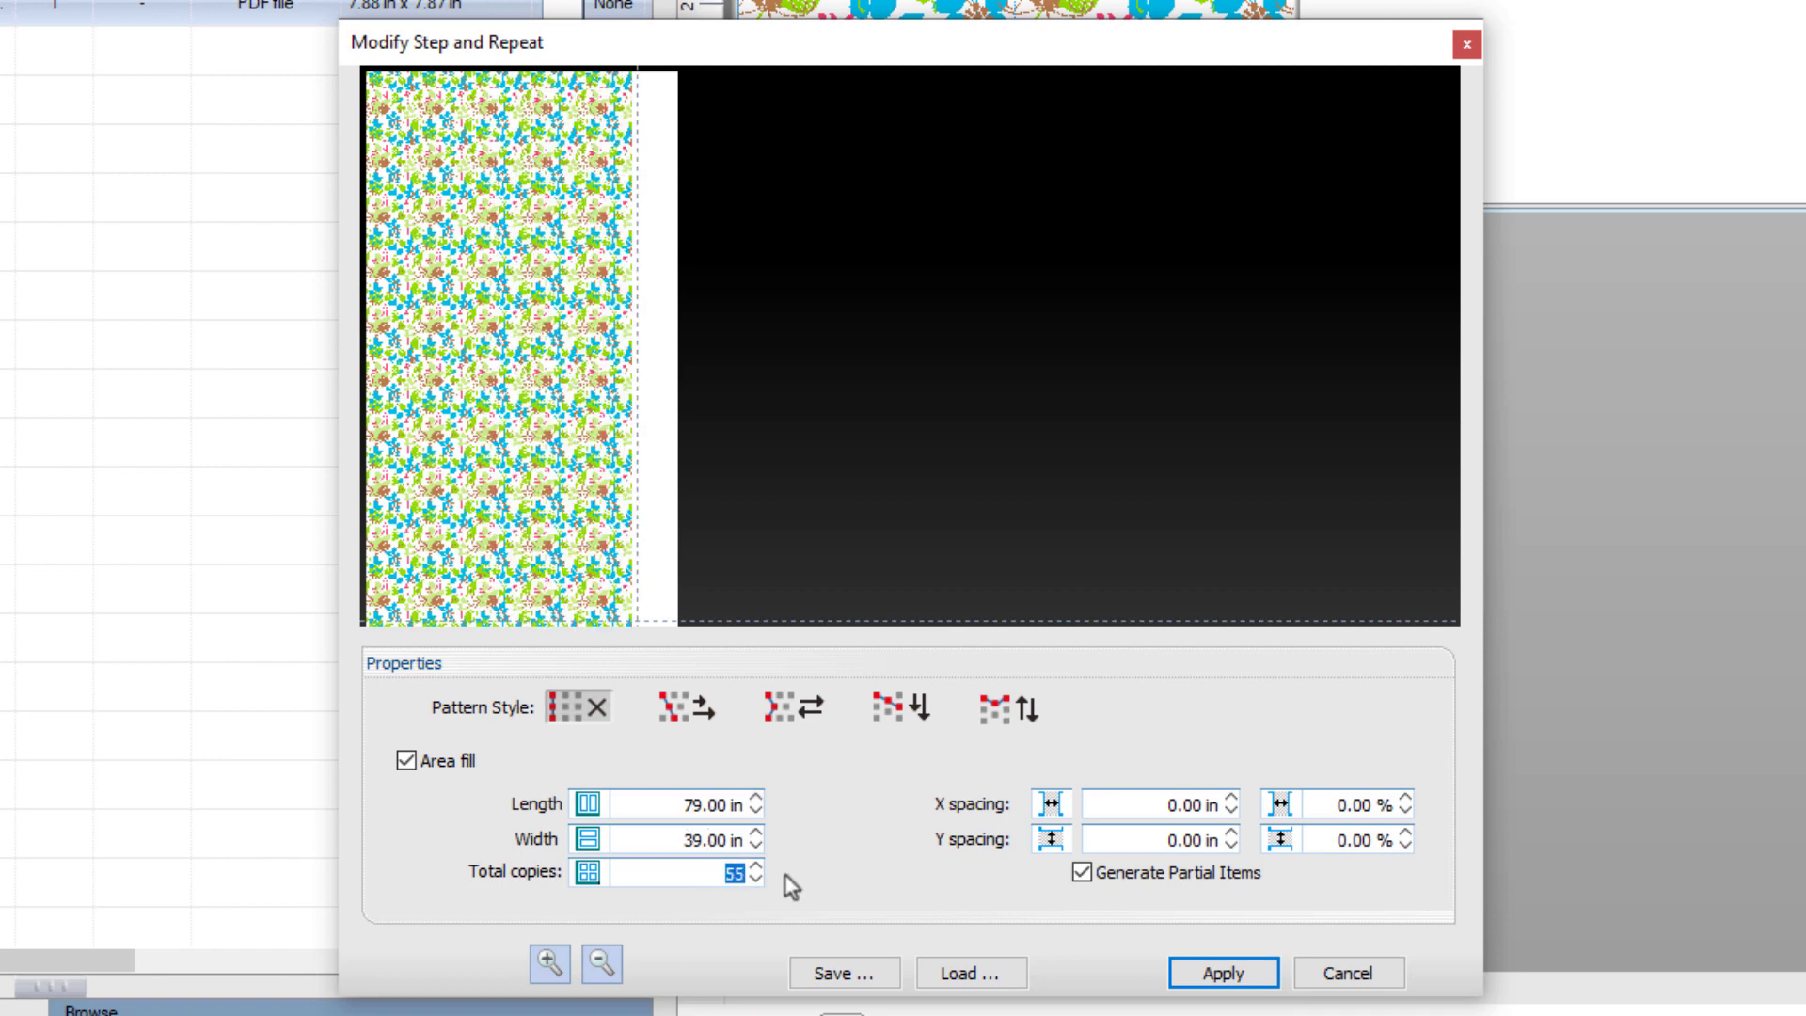
pyautogui.write('50')
pyautogui.click(697, 839)
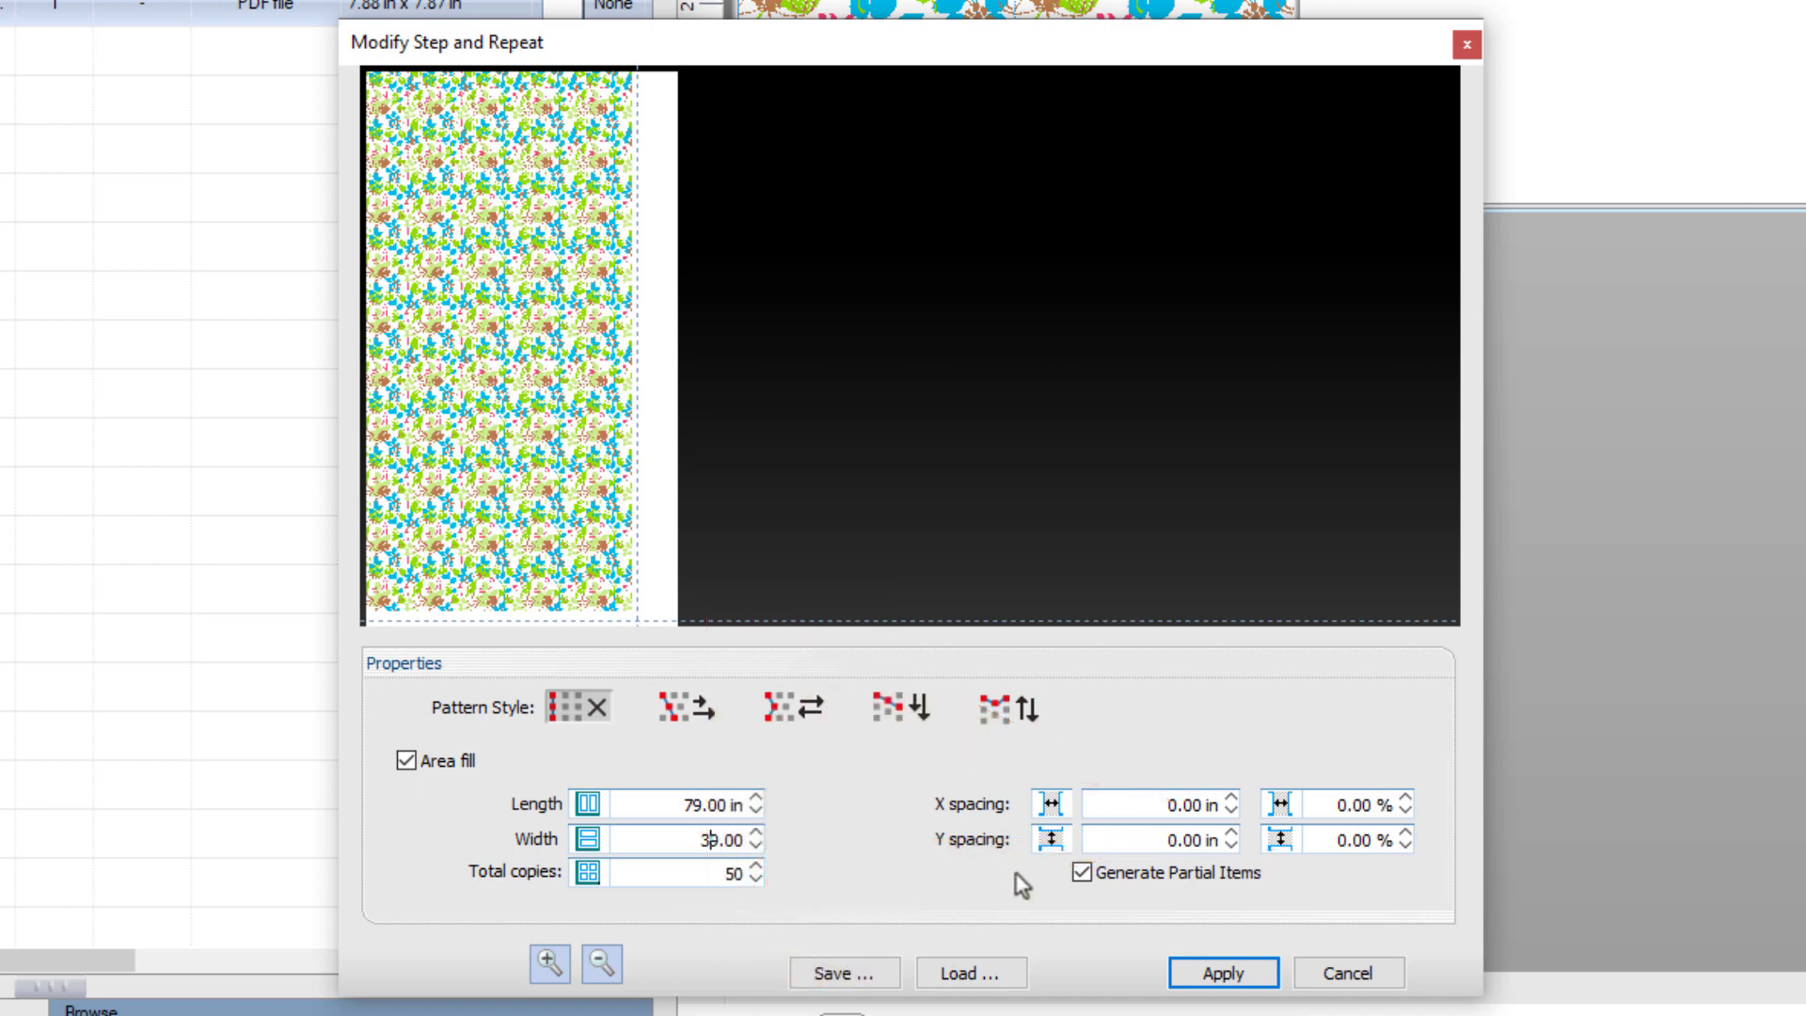
pyautogui.click(1192, 973)
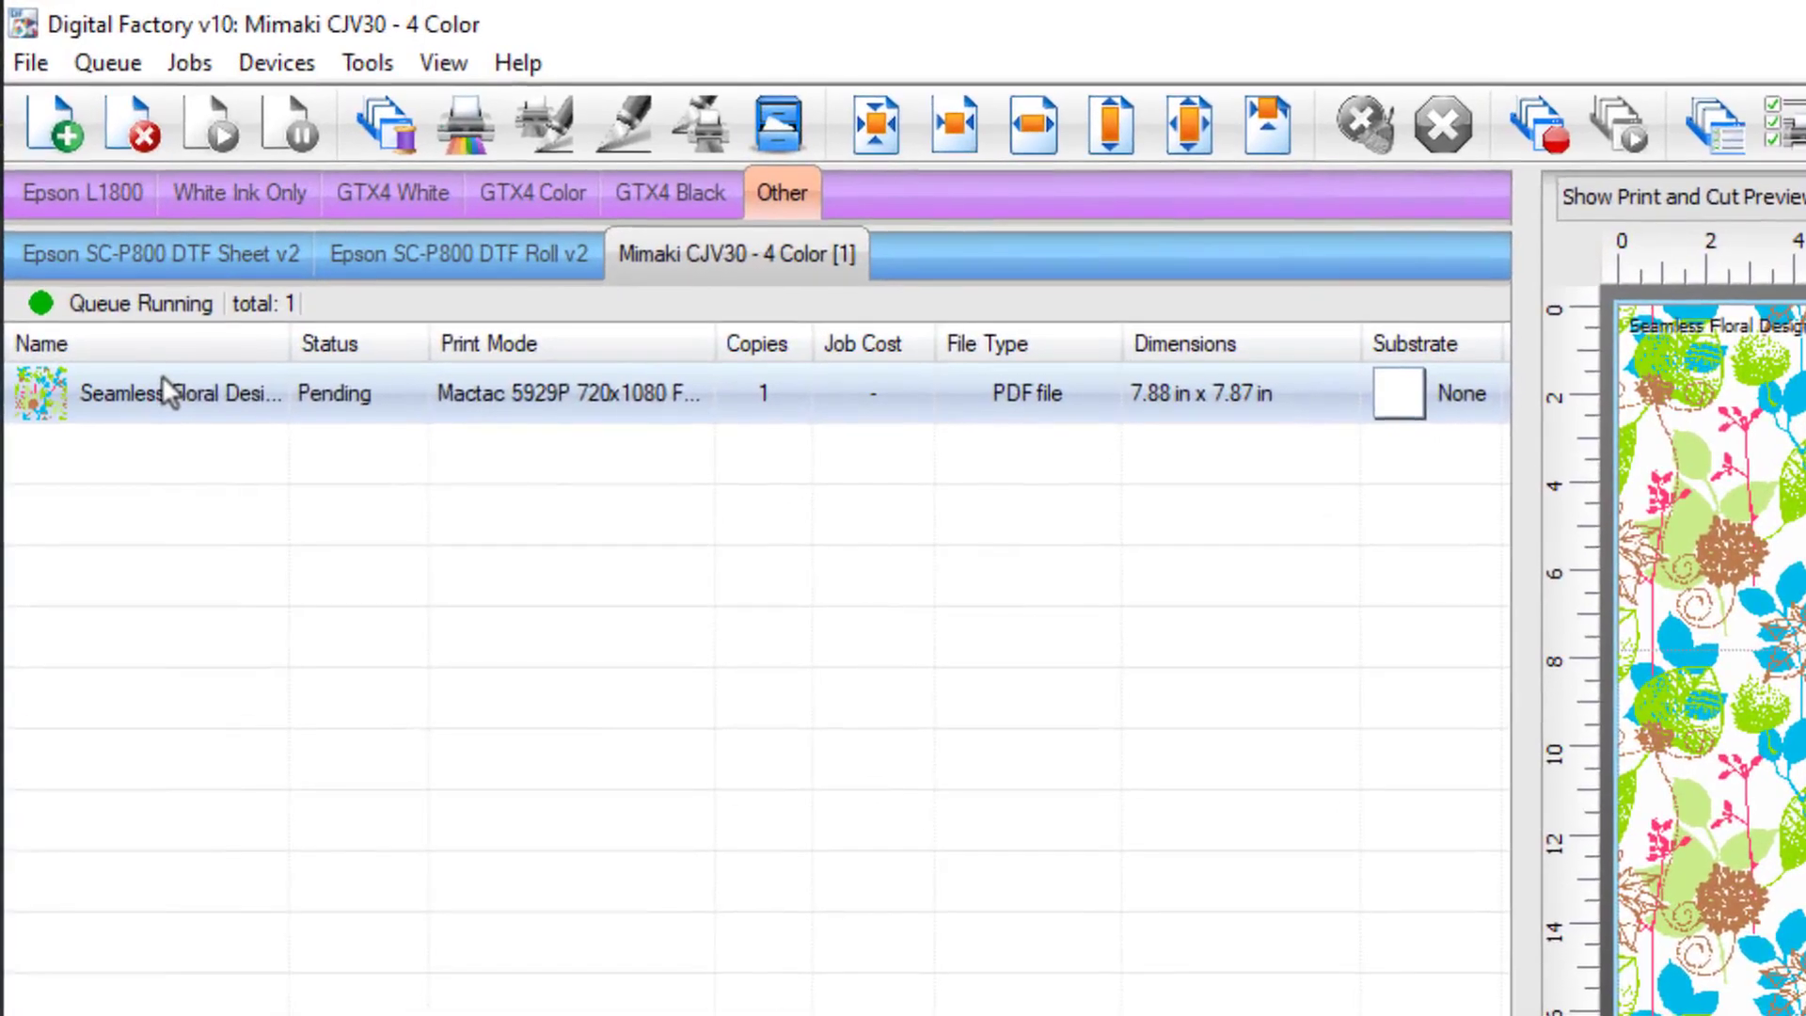
# RIP the floral job without printing and view its raw data to examine the repeated pattern.
pyautogui.rightClick(83, 191)
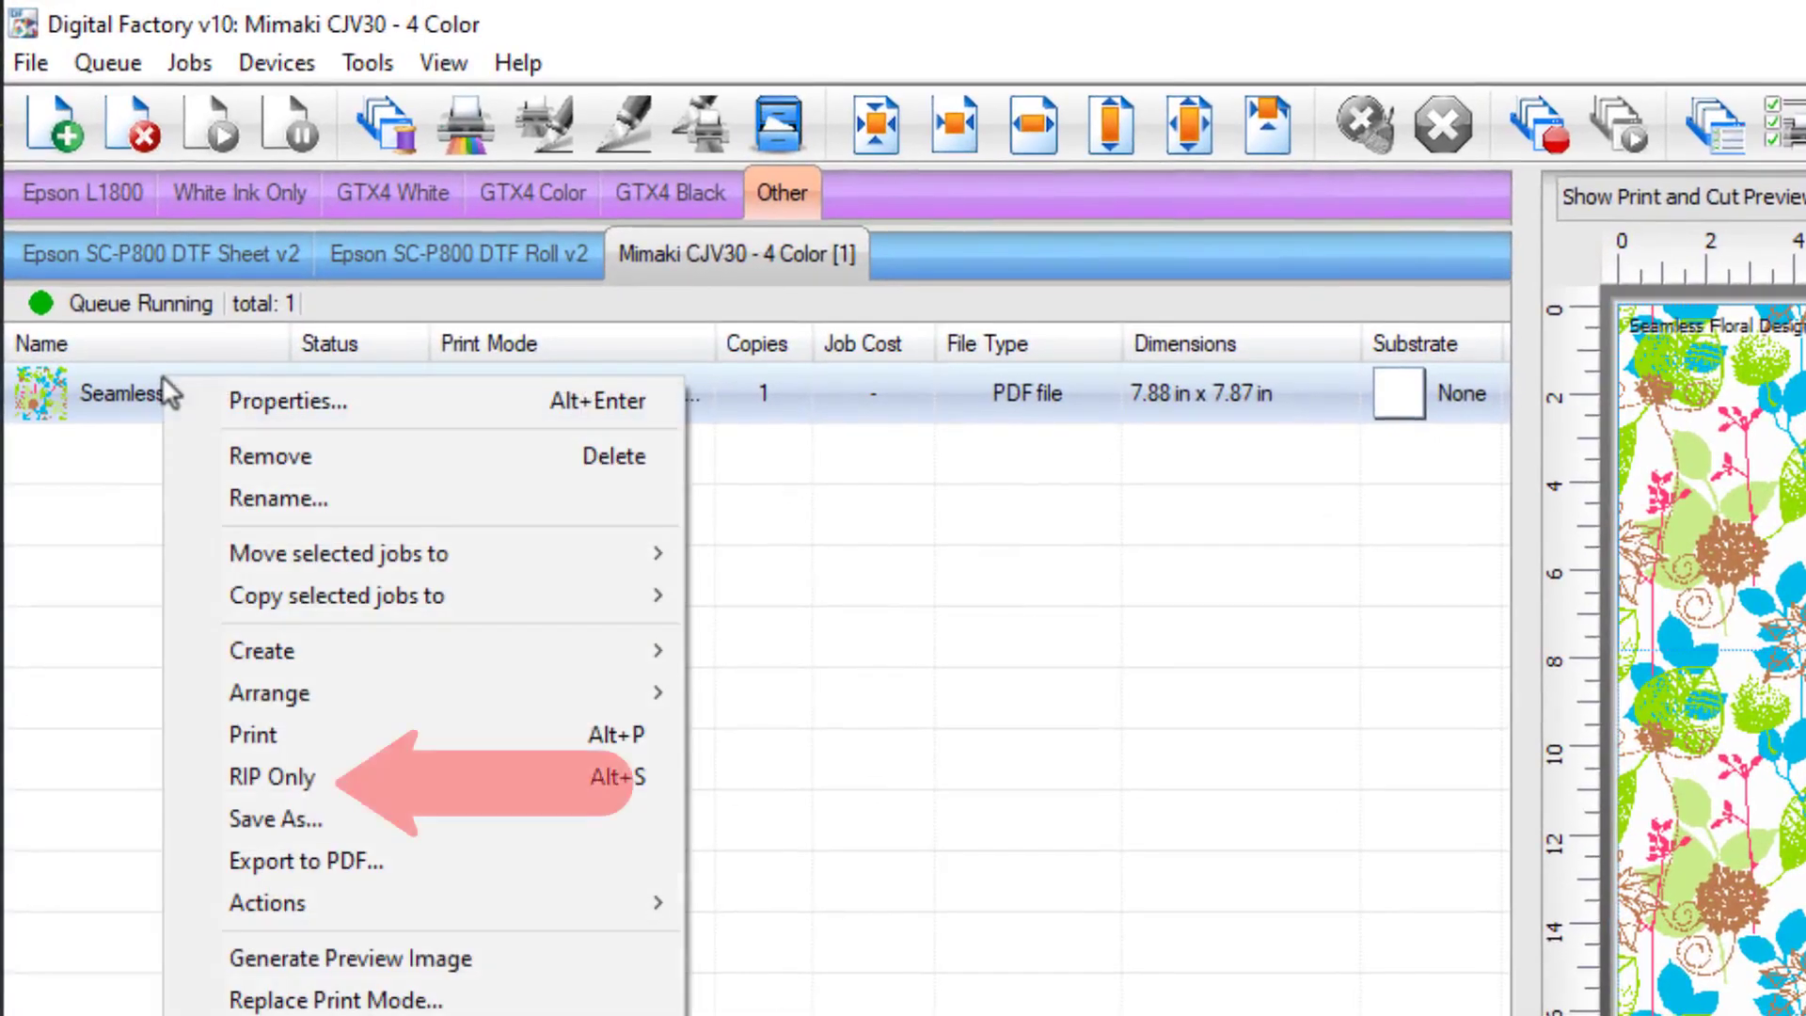
pyautogui.click(256, 776)
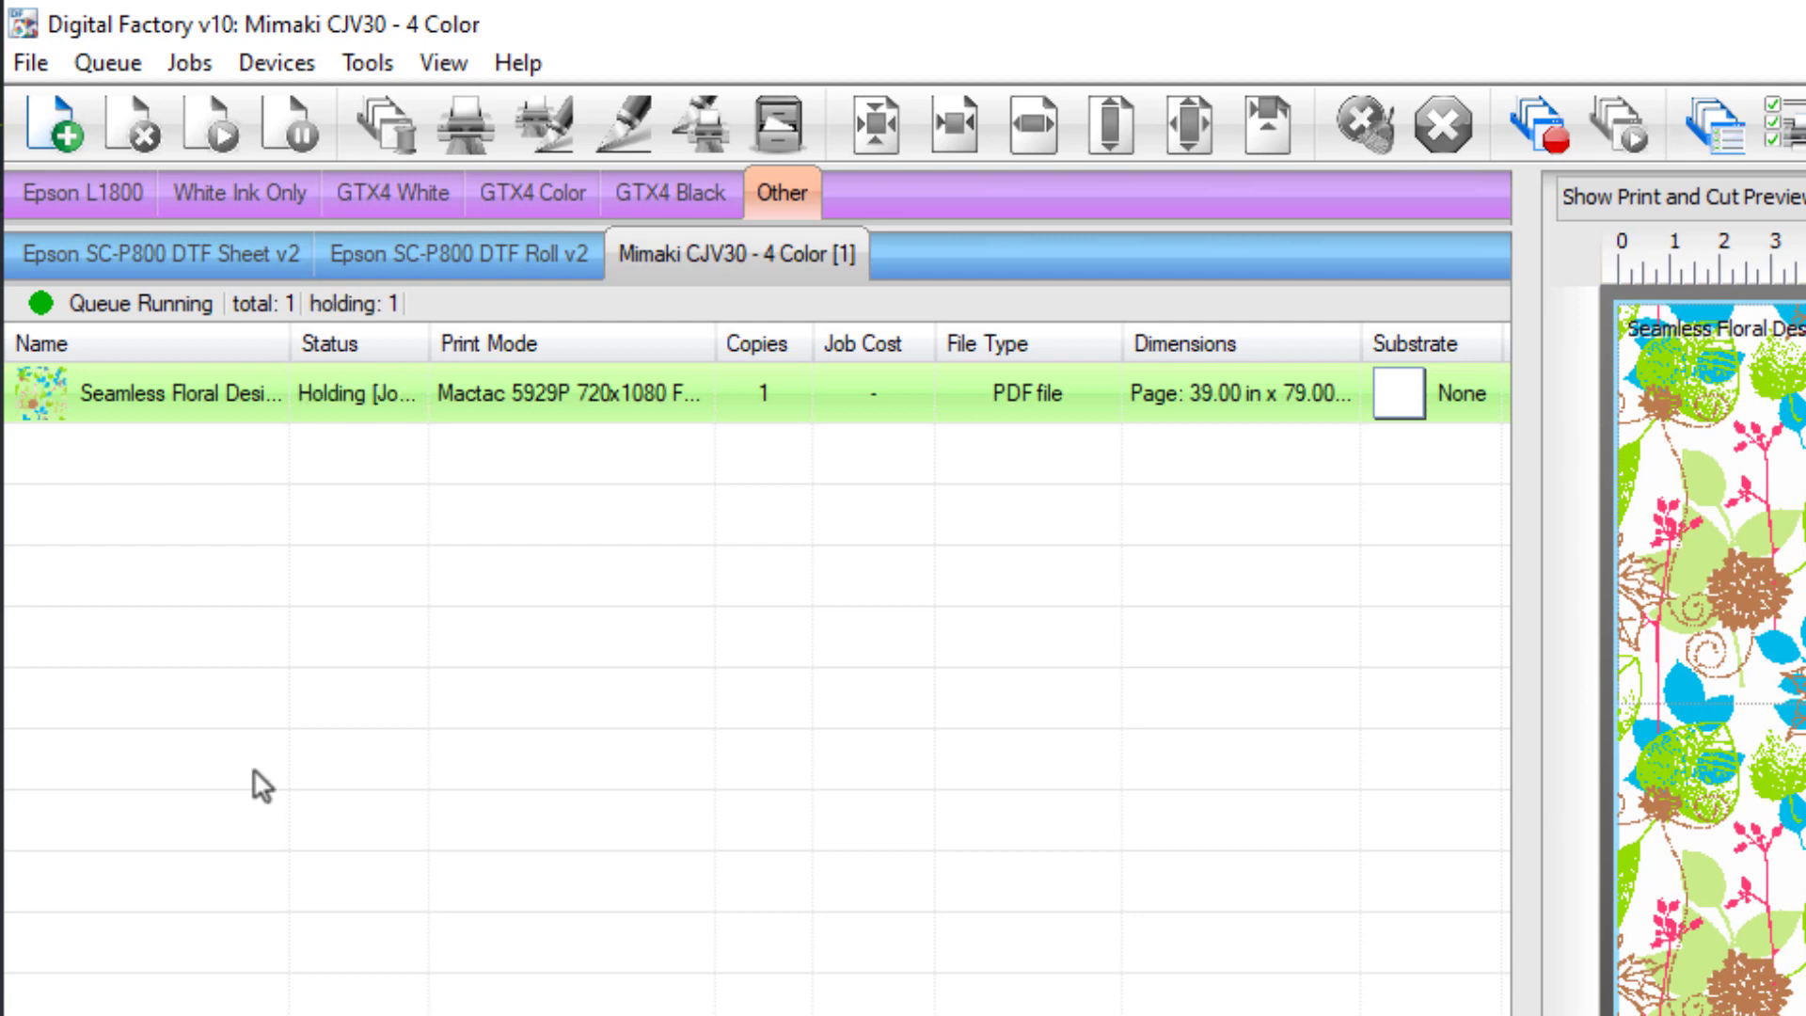
pyautogui.rightClick(133, 380)
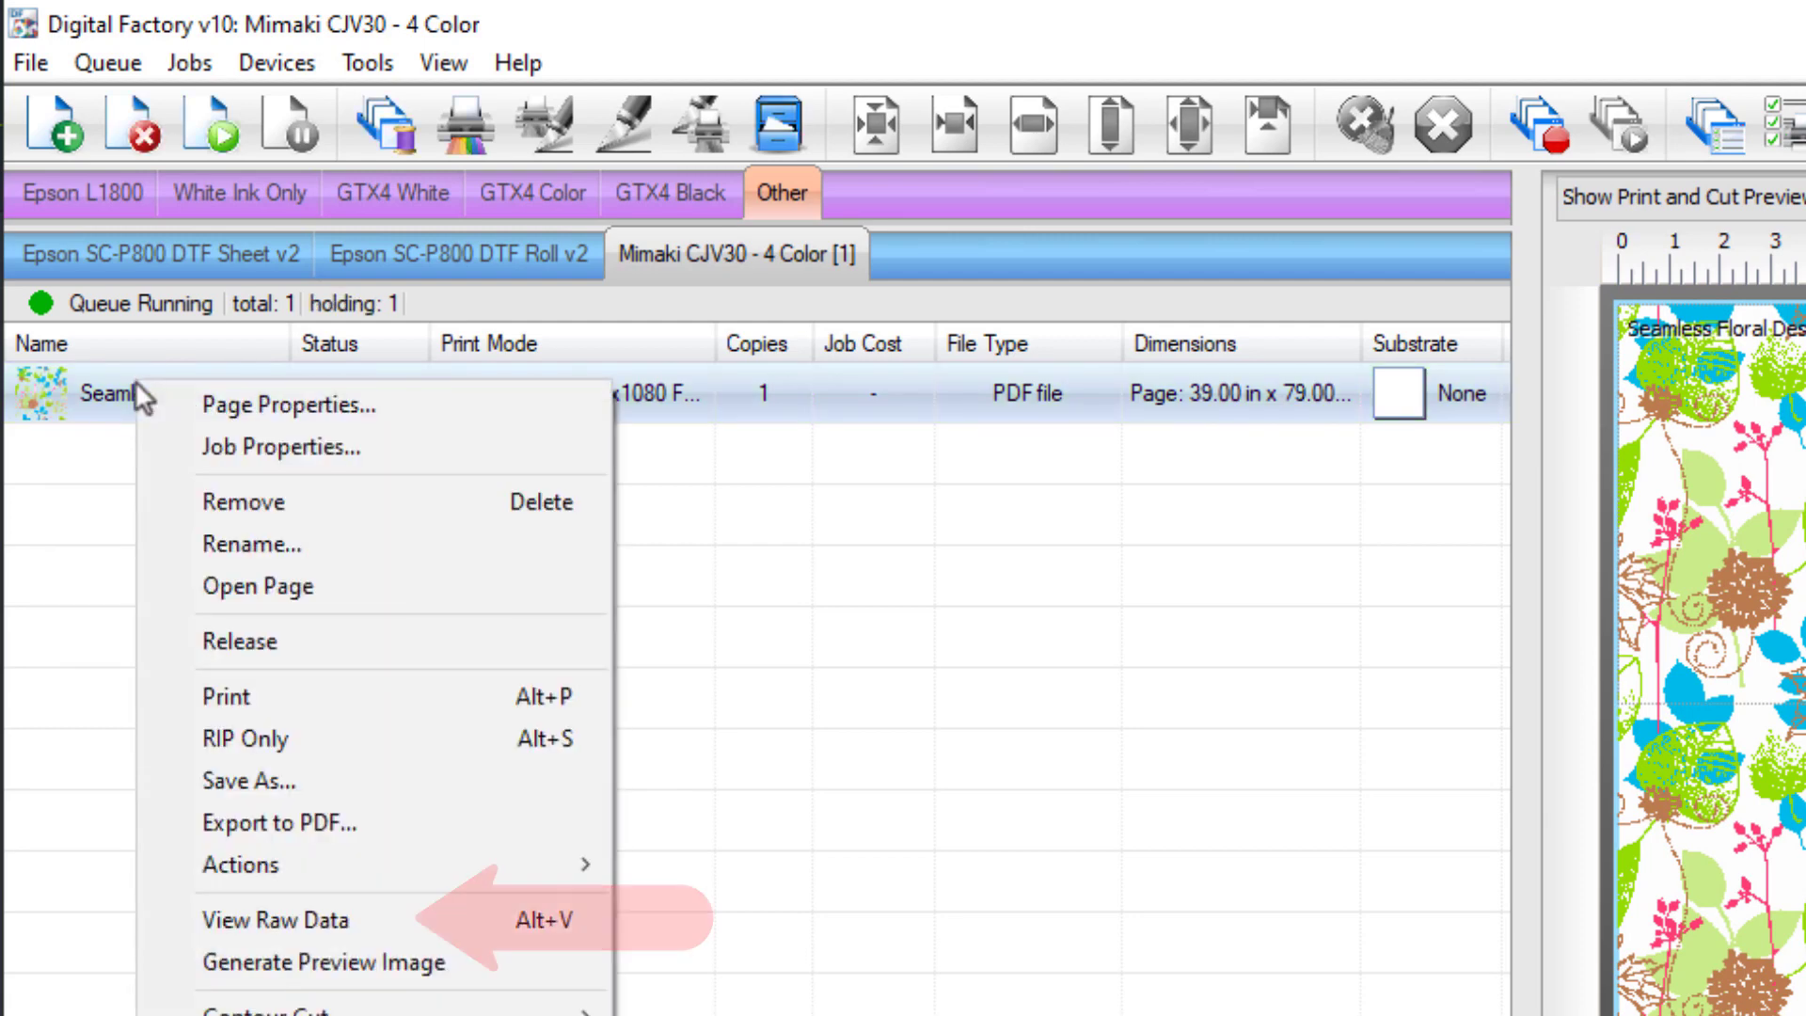
pyautogui.click(316, 919)
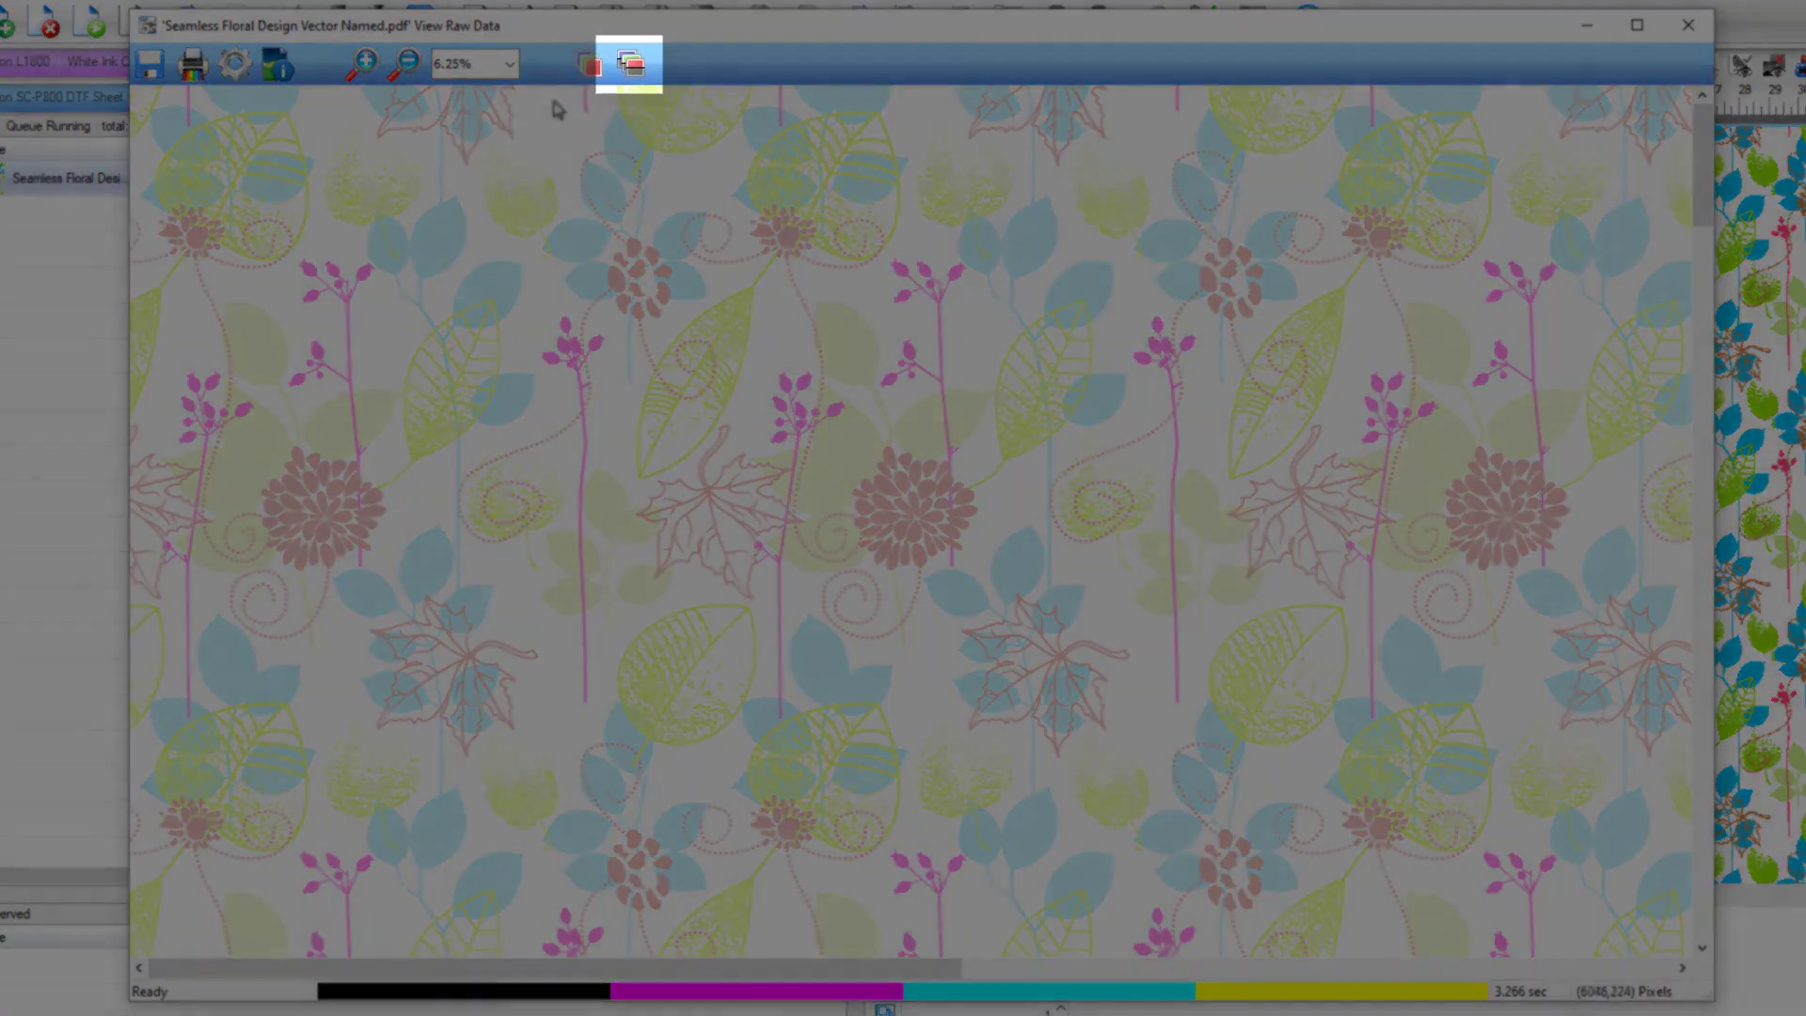
pyautogui.click(632, 63)
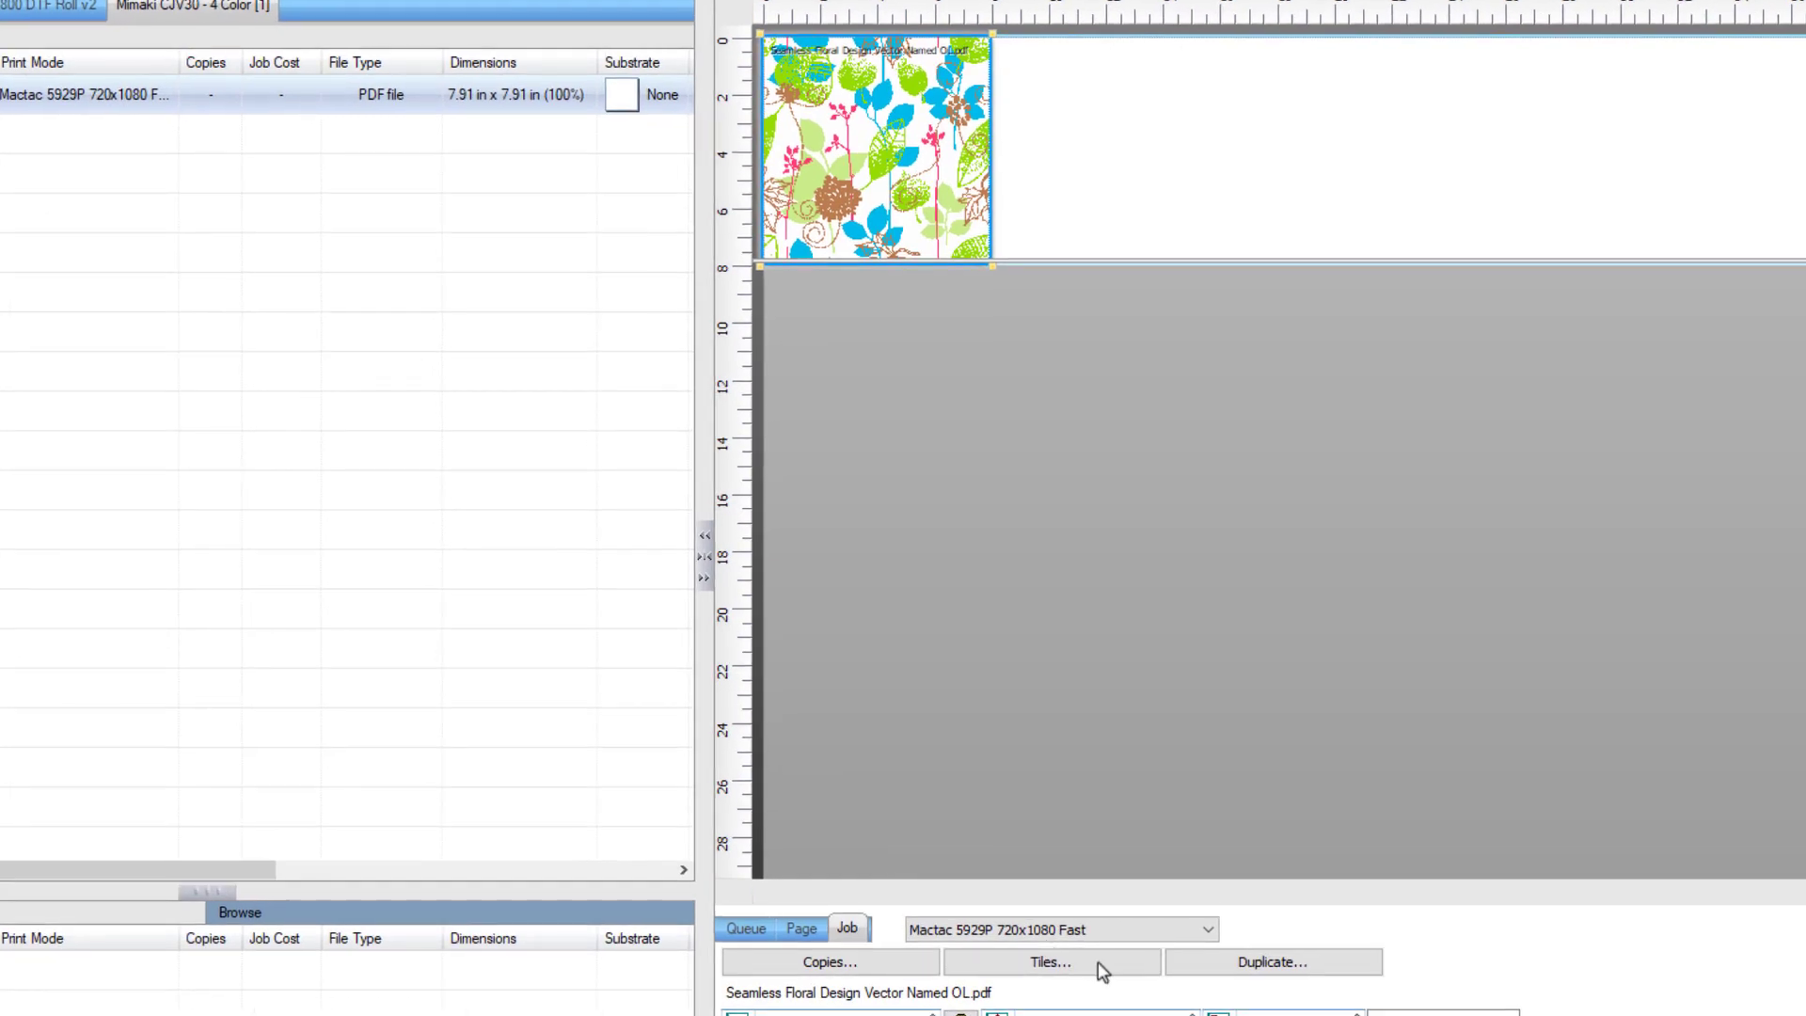
# Create a cropped tile of Seamless Floral Design Vector Named OL.pdf, starting at X 0.01 in, Y 0.02 in and measuring 7.88 by 7.87 in.
pyautogui.click(1102, 959)
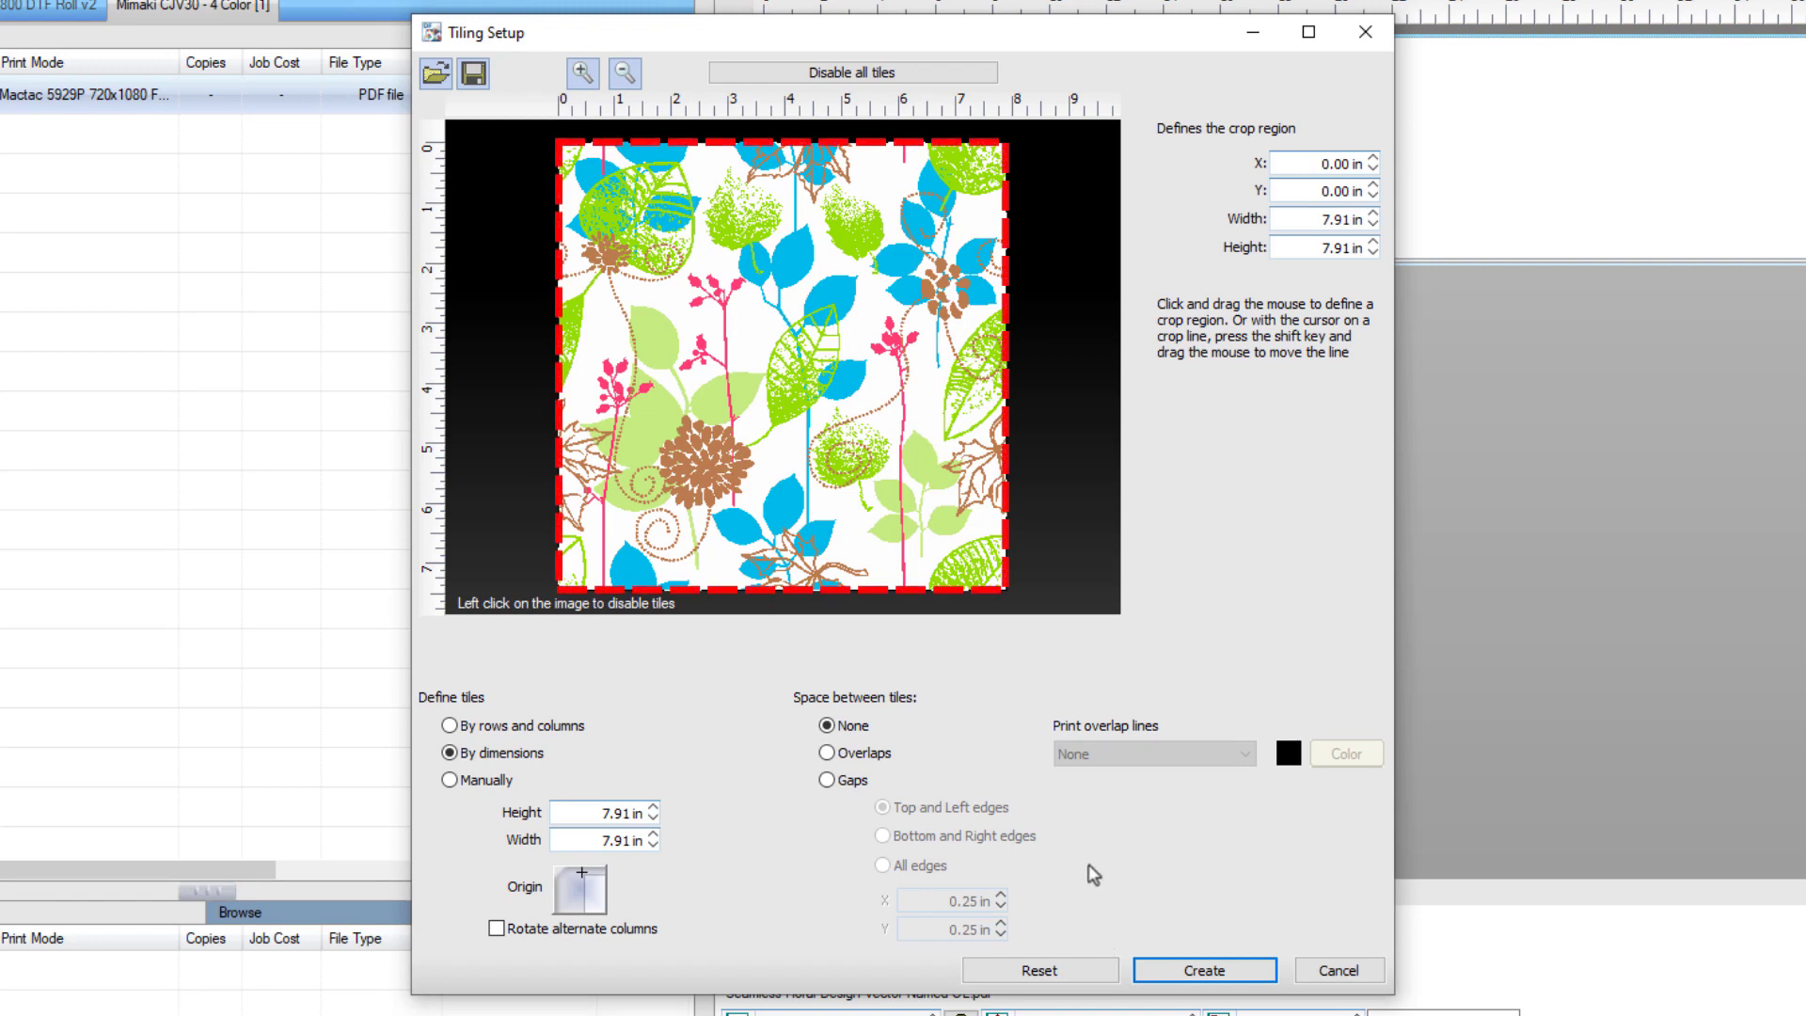
pyautogui.click(583, 75)
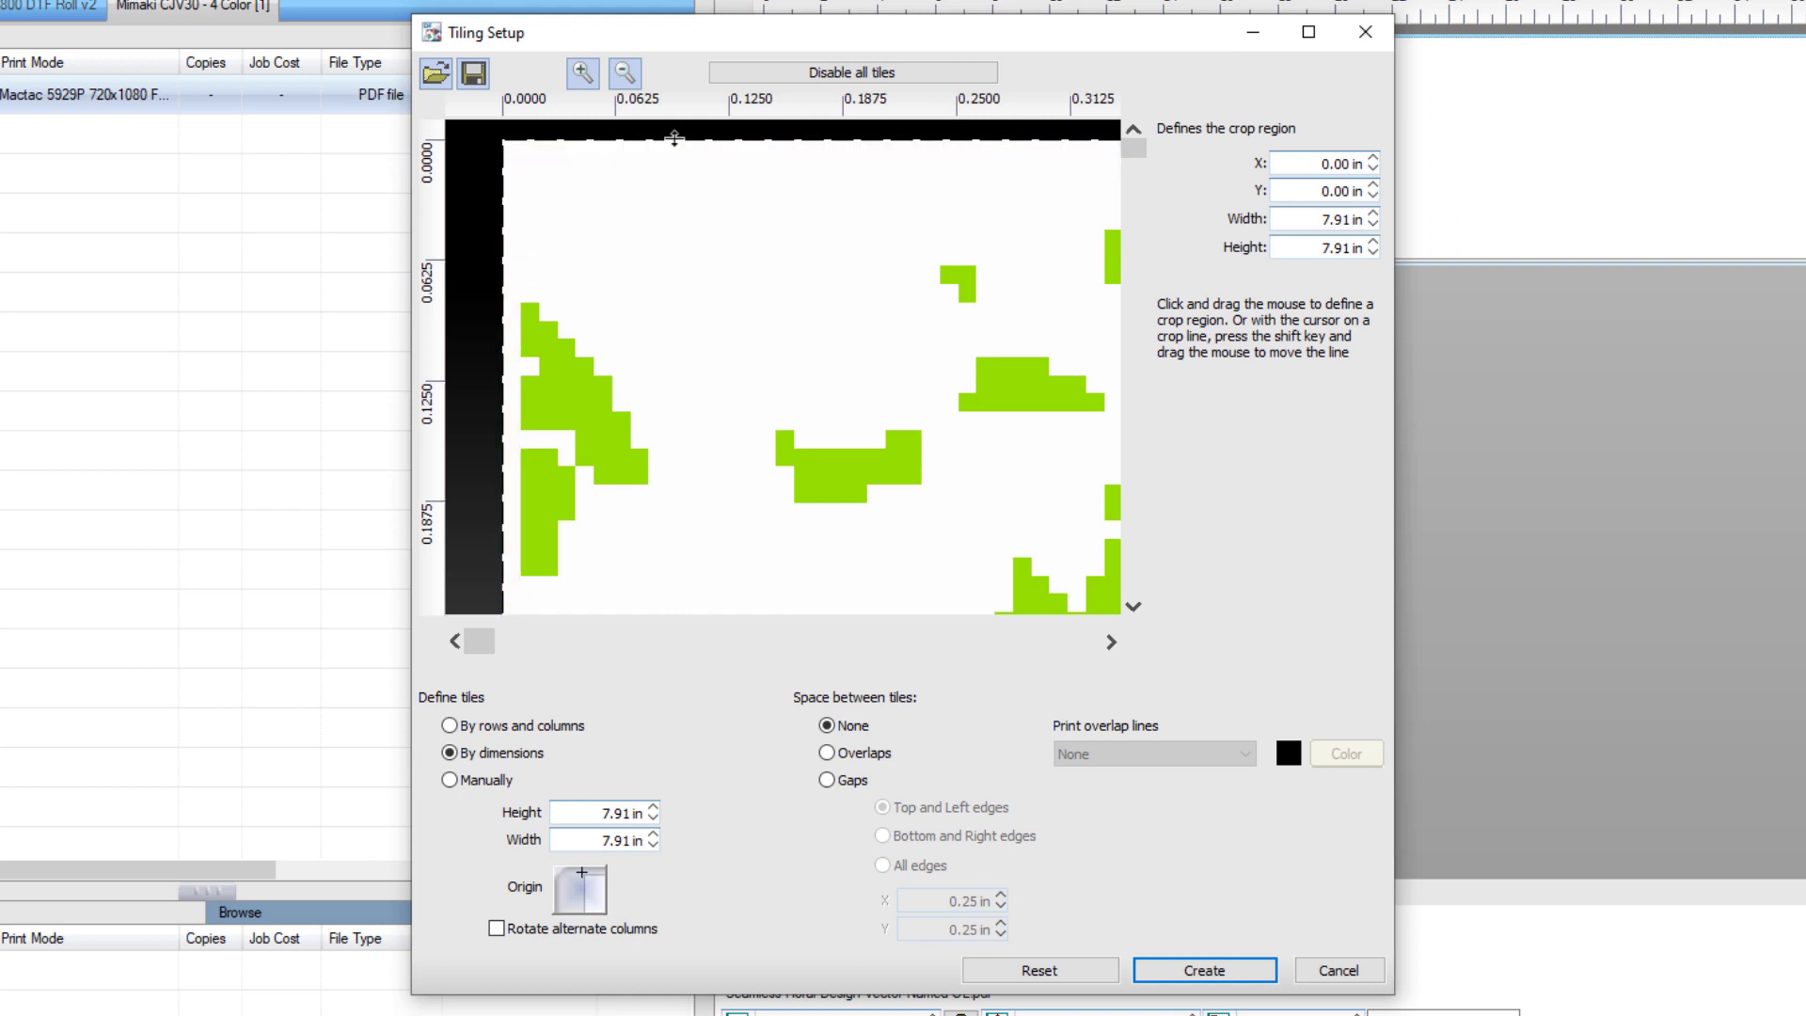
pyautogui.moveTo(505, 142); pyautogui.dragTo(519, 157)
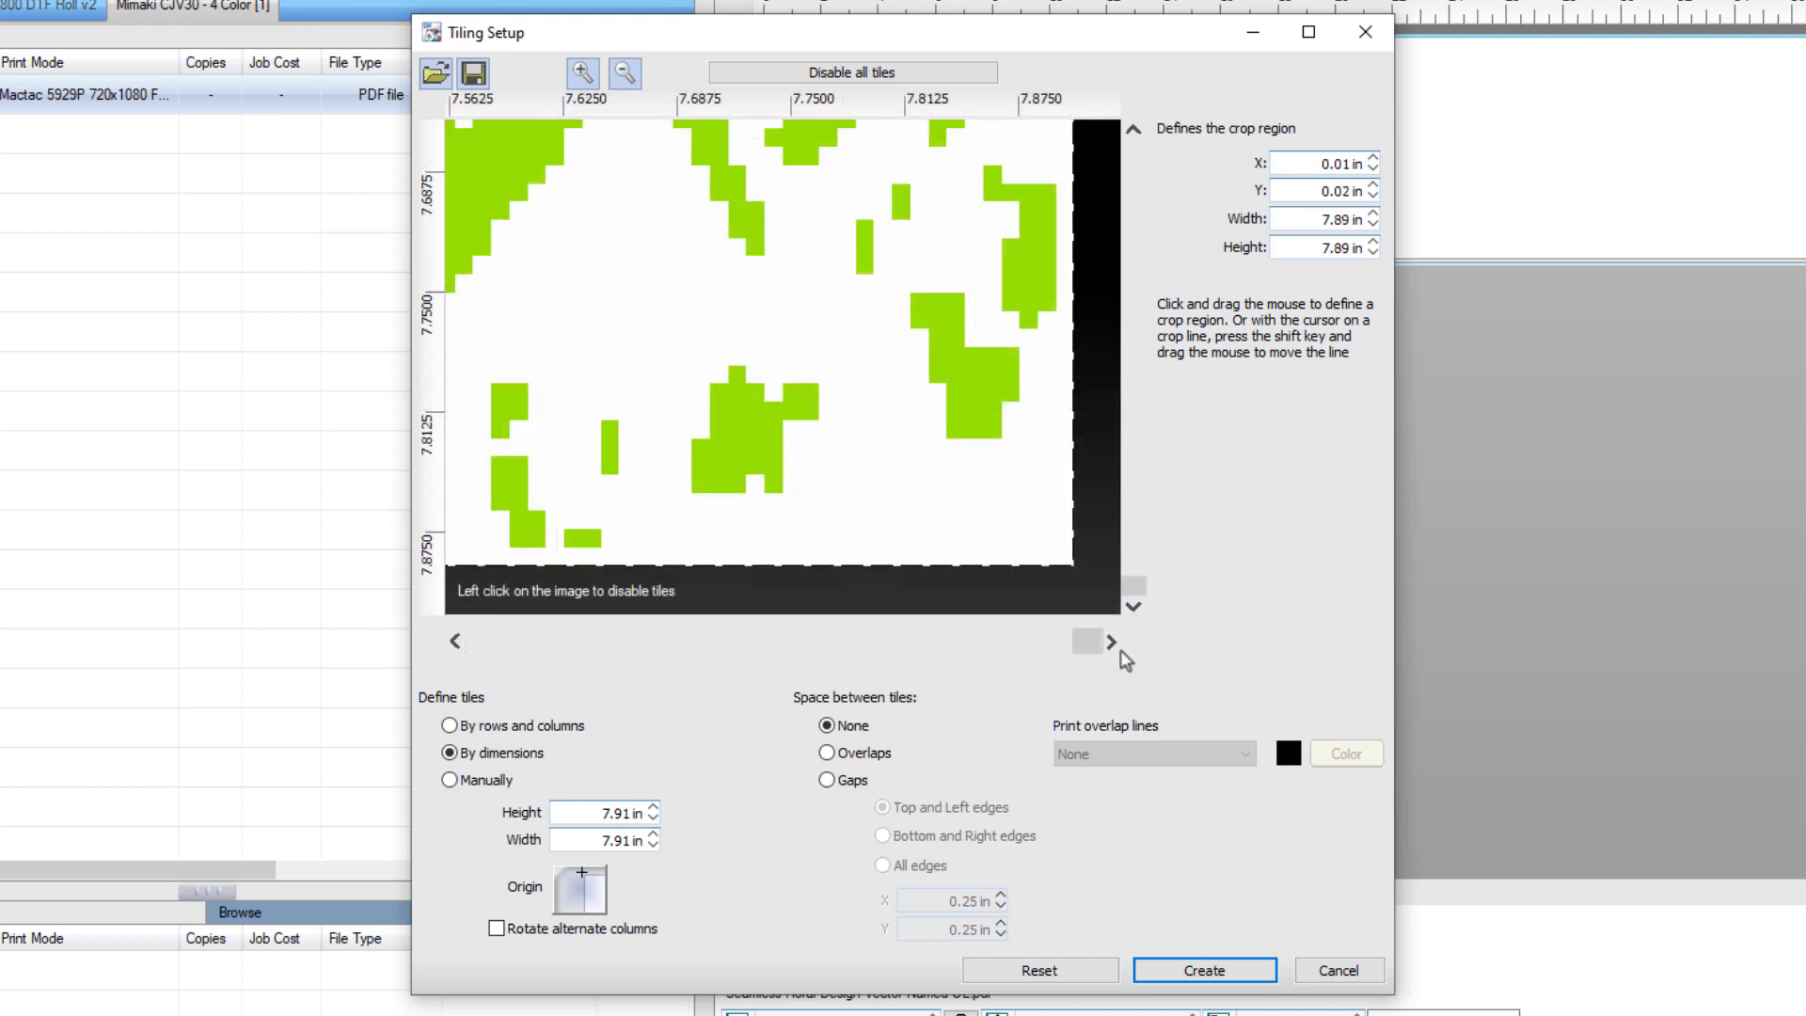
pyautogui.moveTo(1072, 568); pyautogui.dragTo(1053, 543)
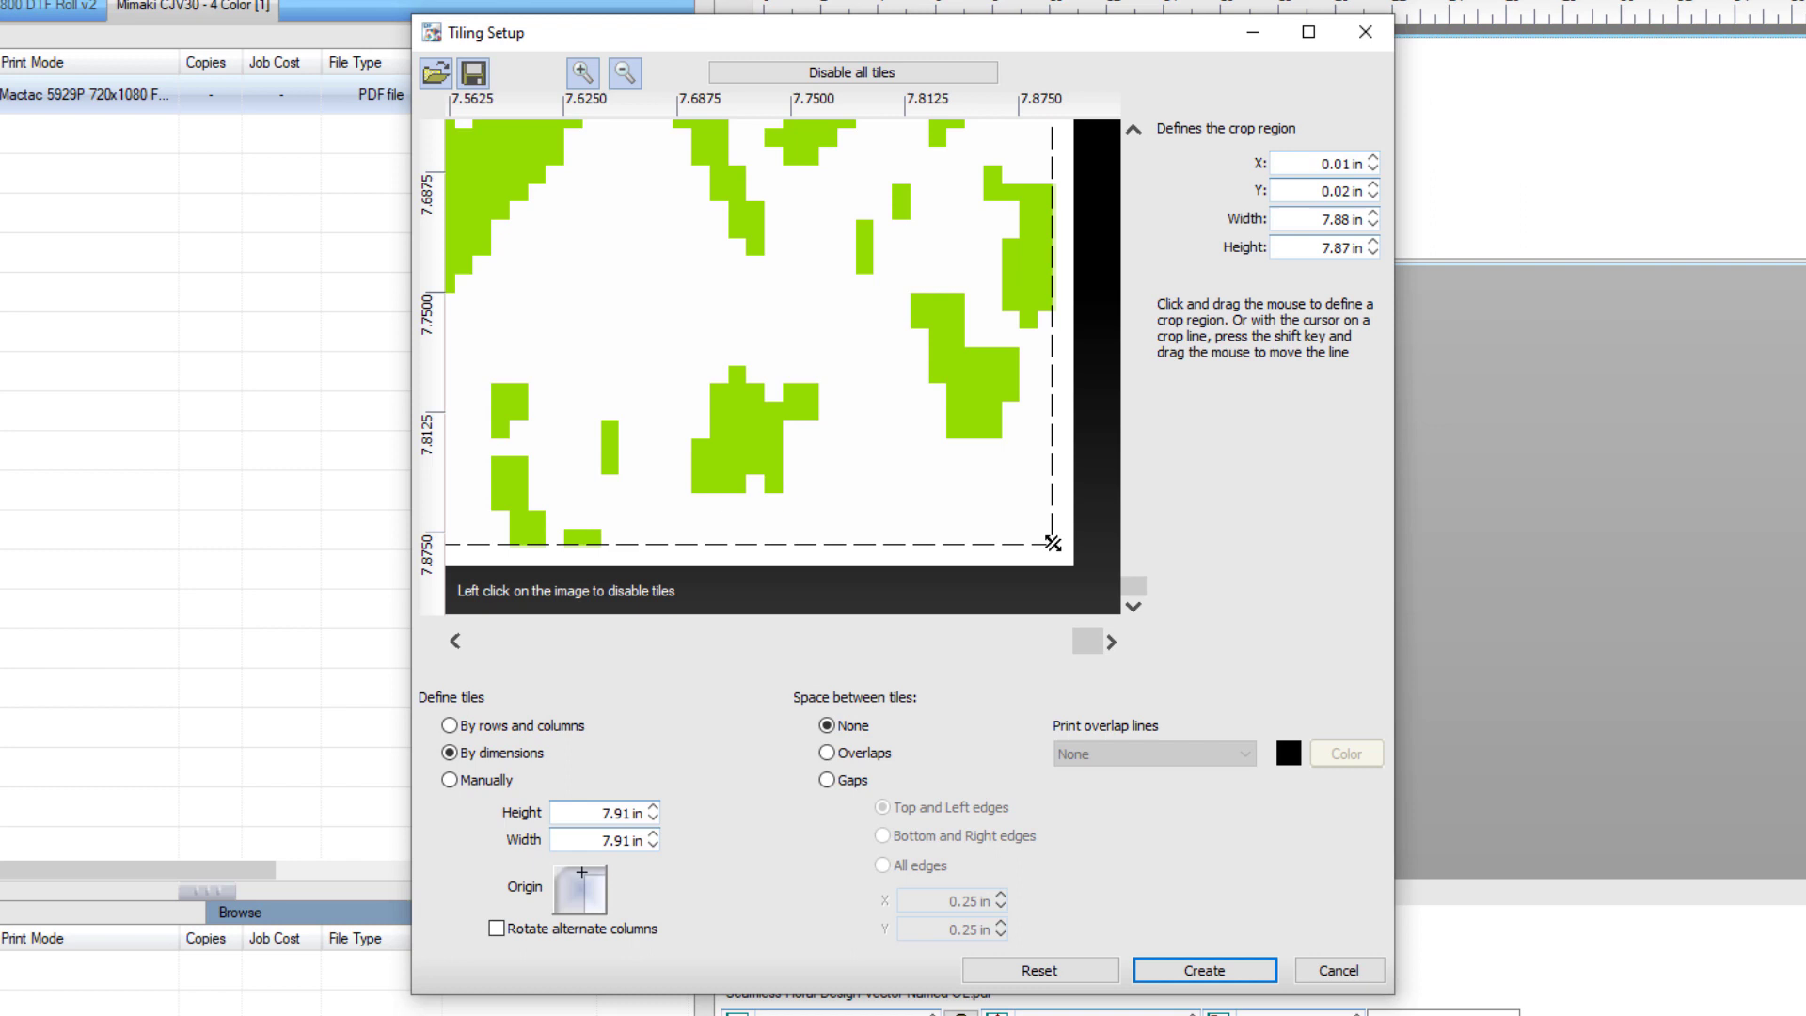
pyautogui.click(1188, 970)
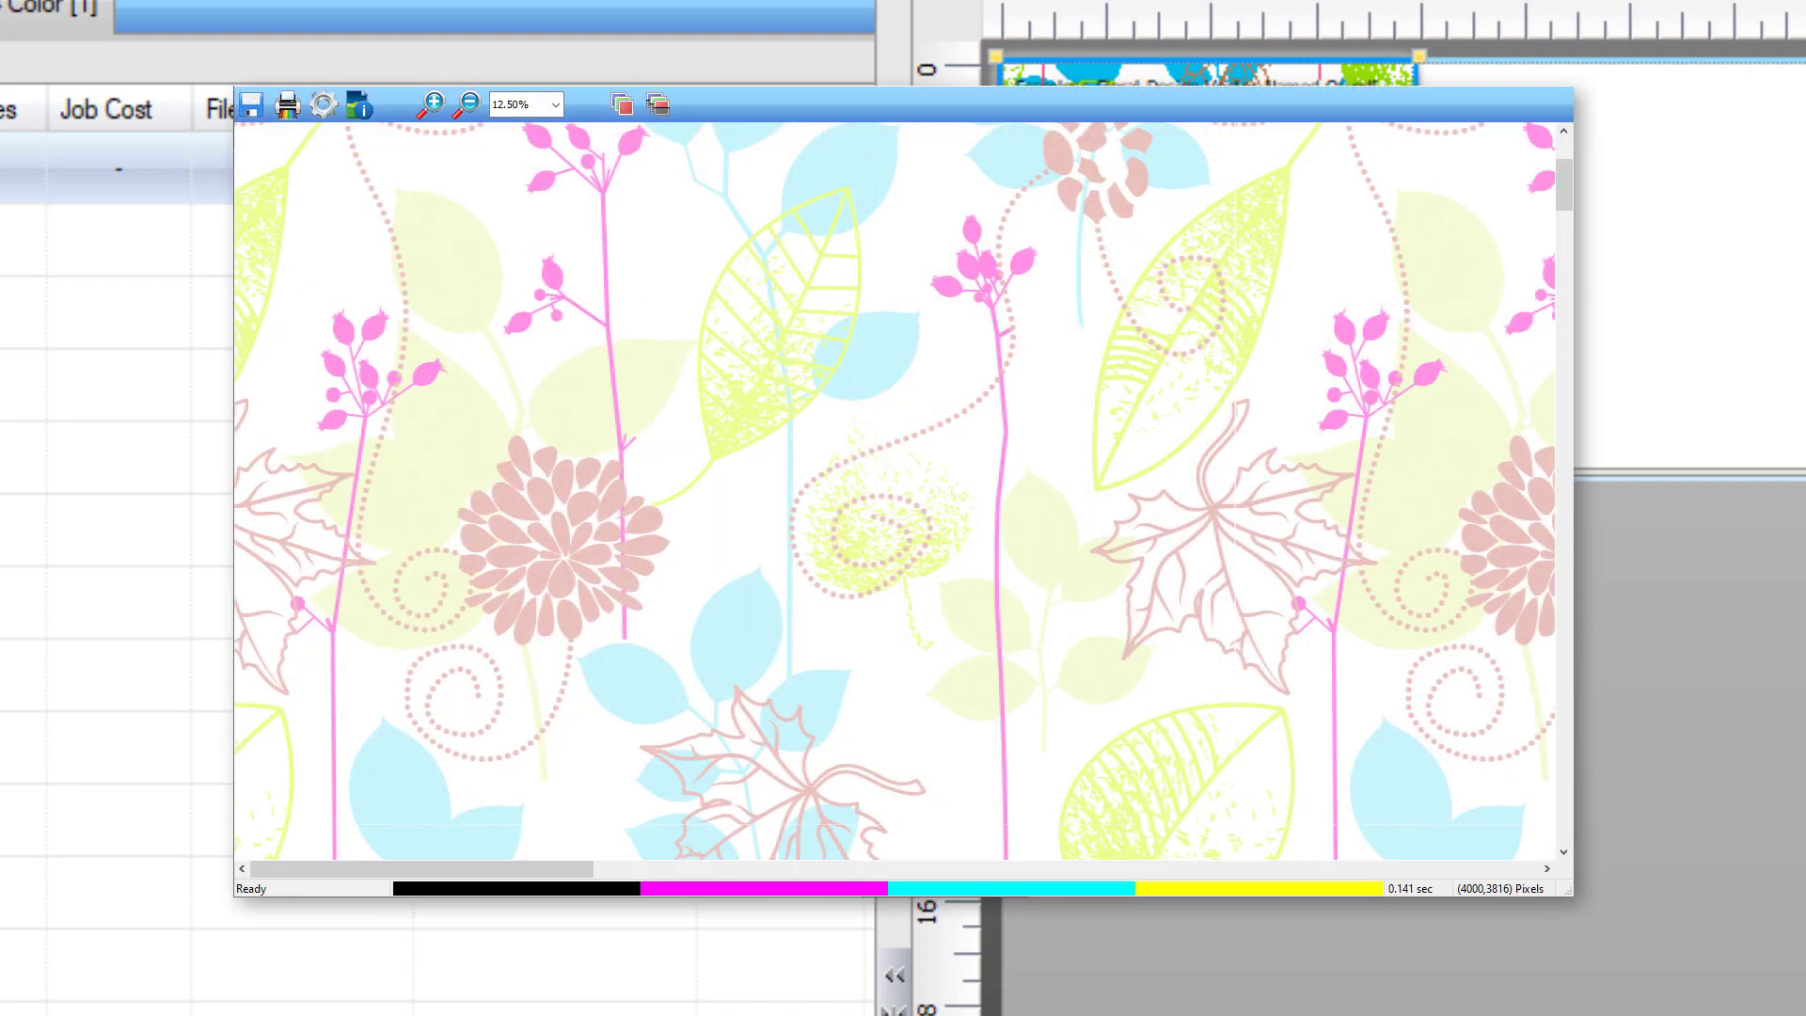
# Examine the raw data along the horizontal seam between the repeated floral tiles.
pyautogui.scroll(-3, 894, 489)
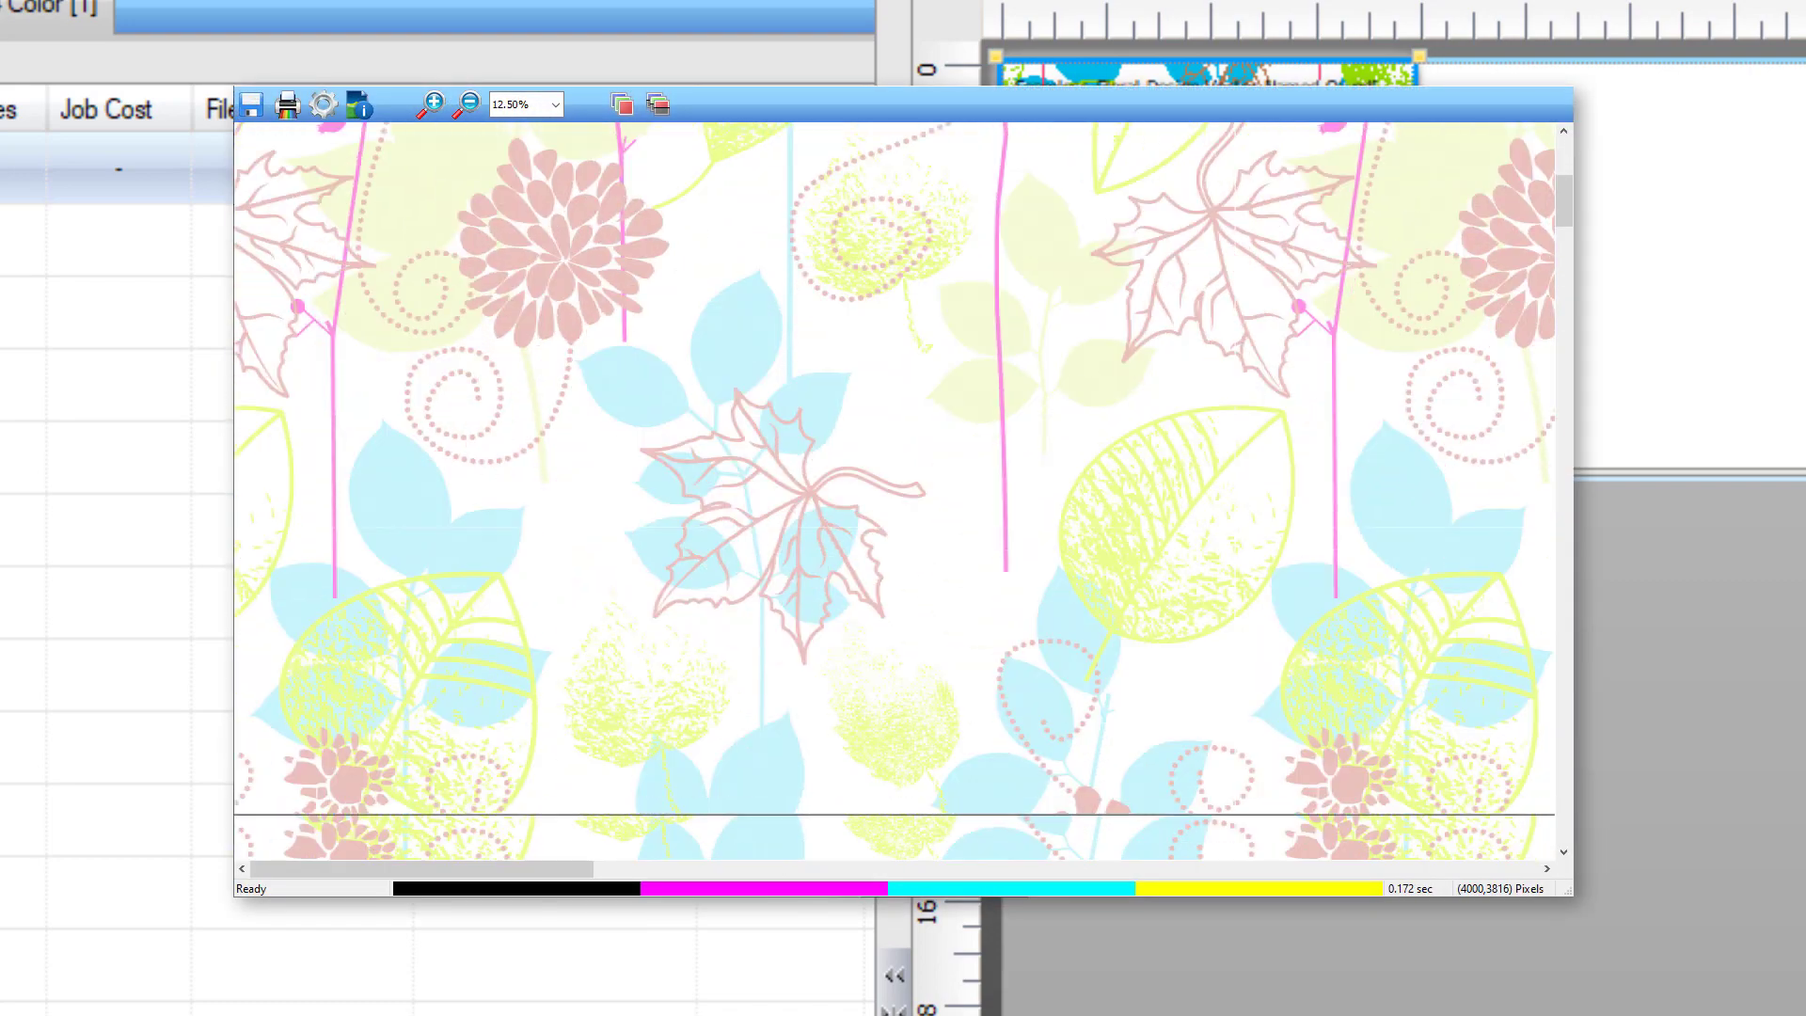
pyautogui.scroll(-2, 894, 489)
pyautogui.scroll(3, 894, 489)
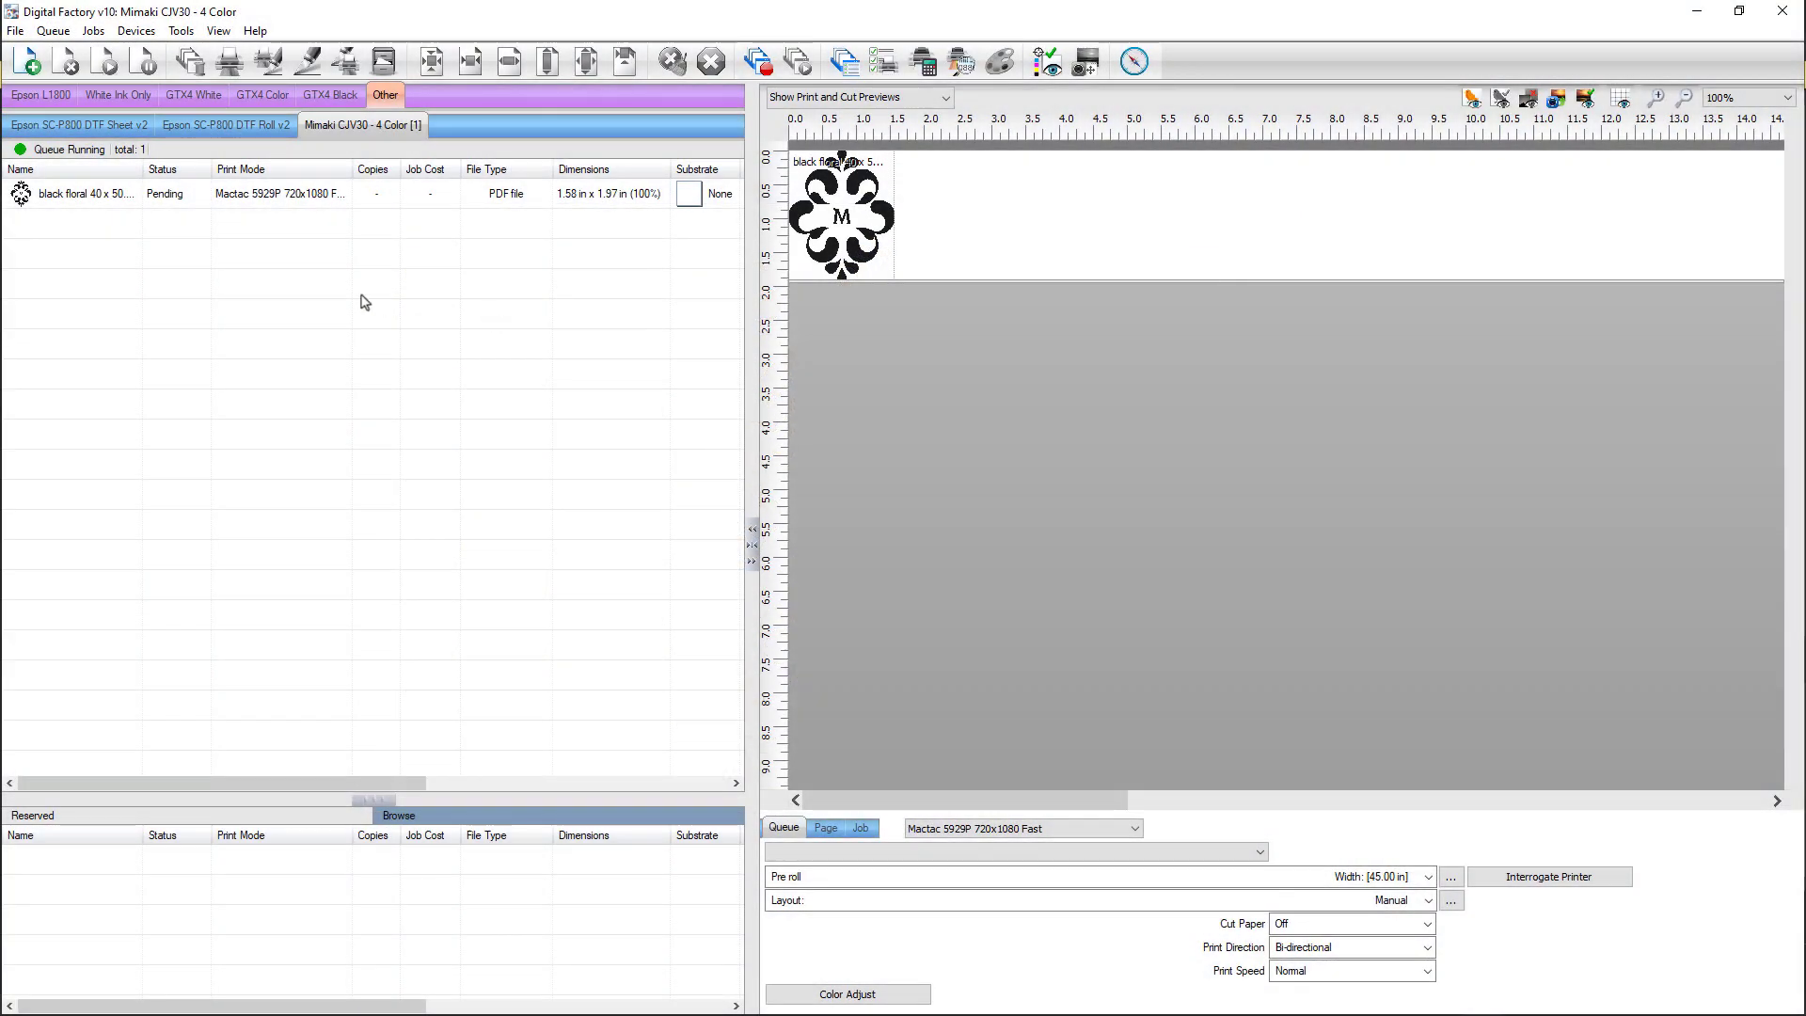
# Start step-and-repeat copies of the black floral 40 x 50 job with alternate rows shifted sideways at a 1/2 ratio.
pyautogui.click(89, 194)
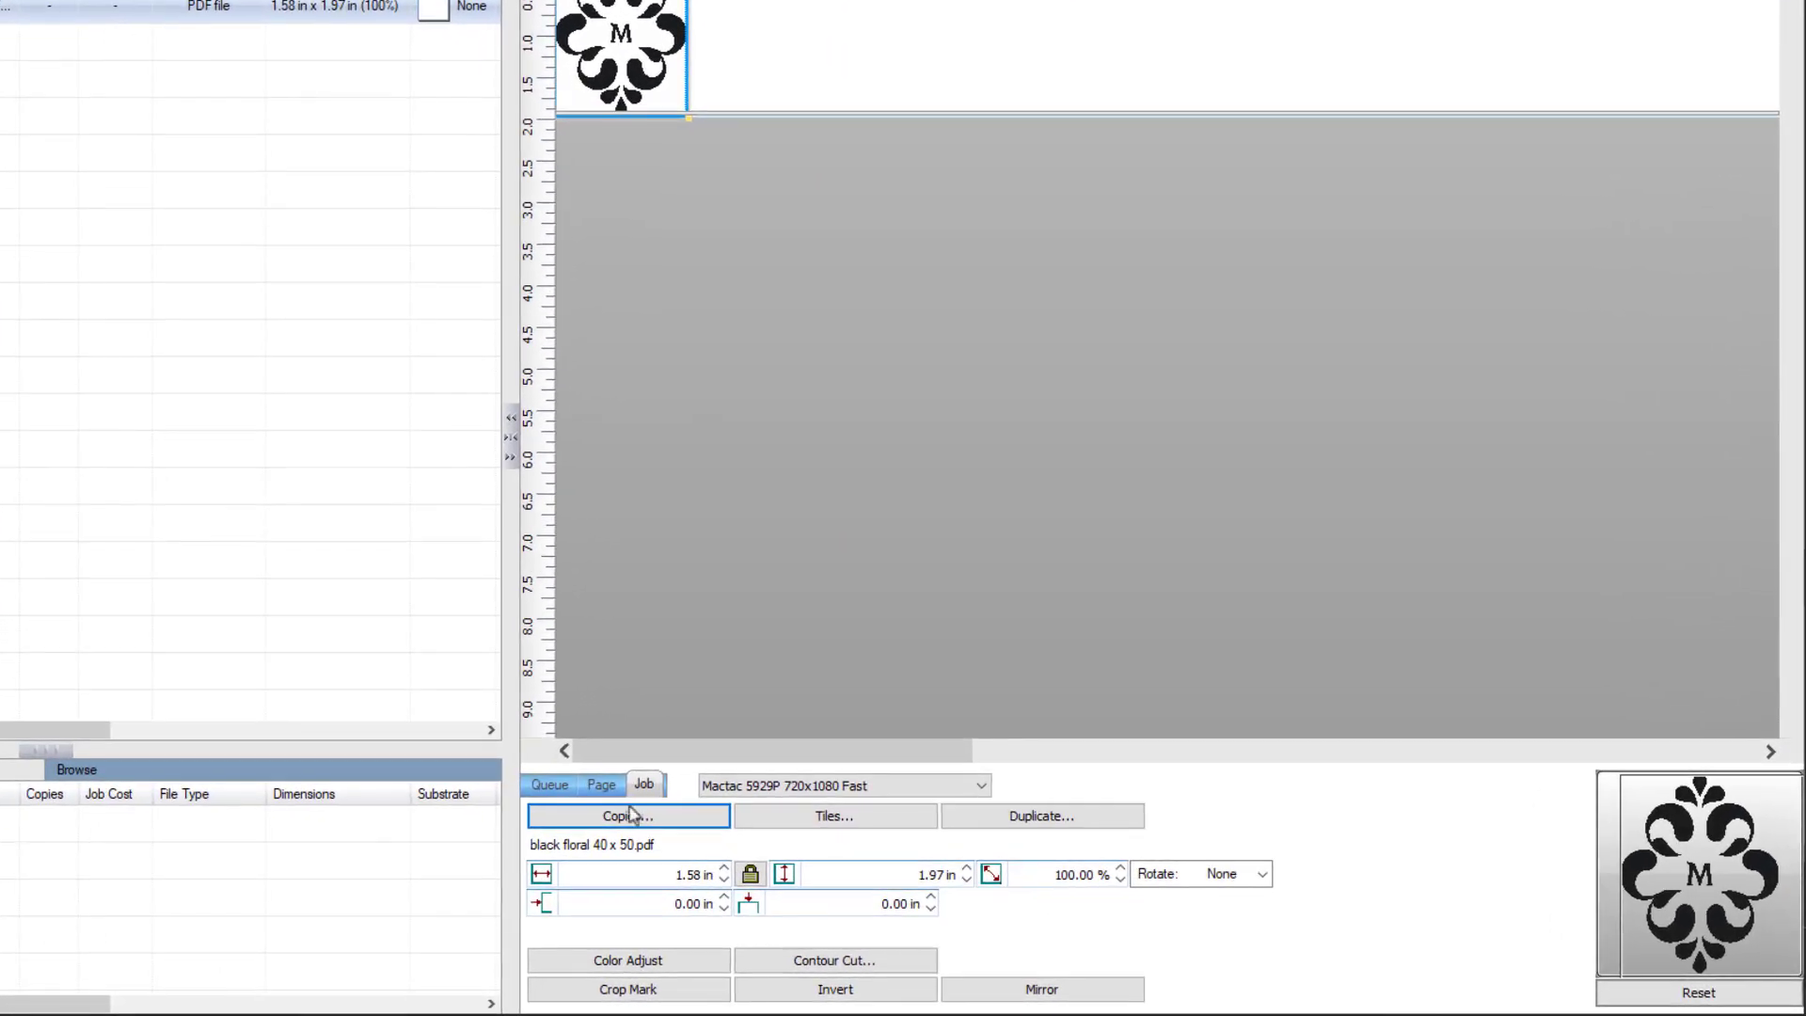
pyautogui.click(641, 817)
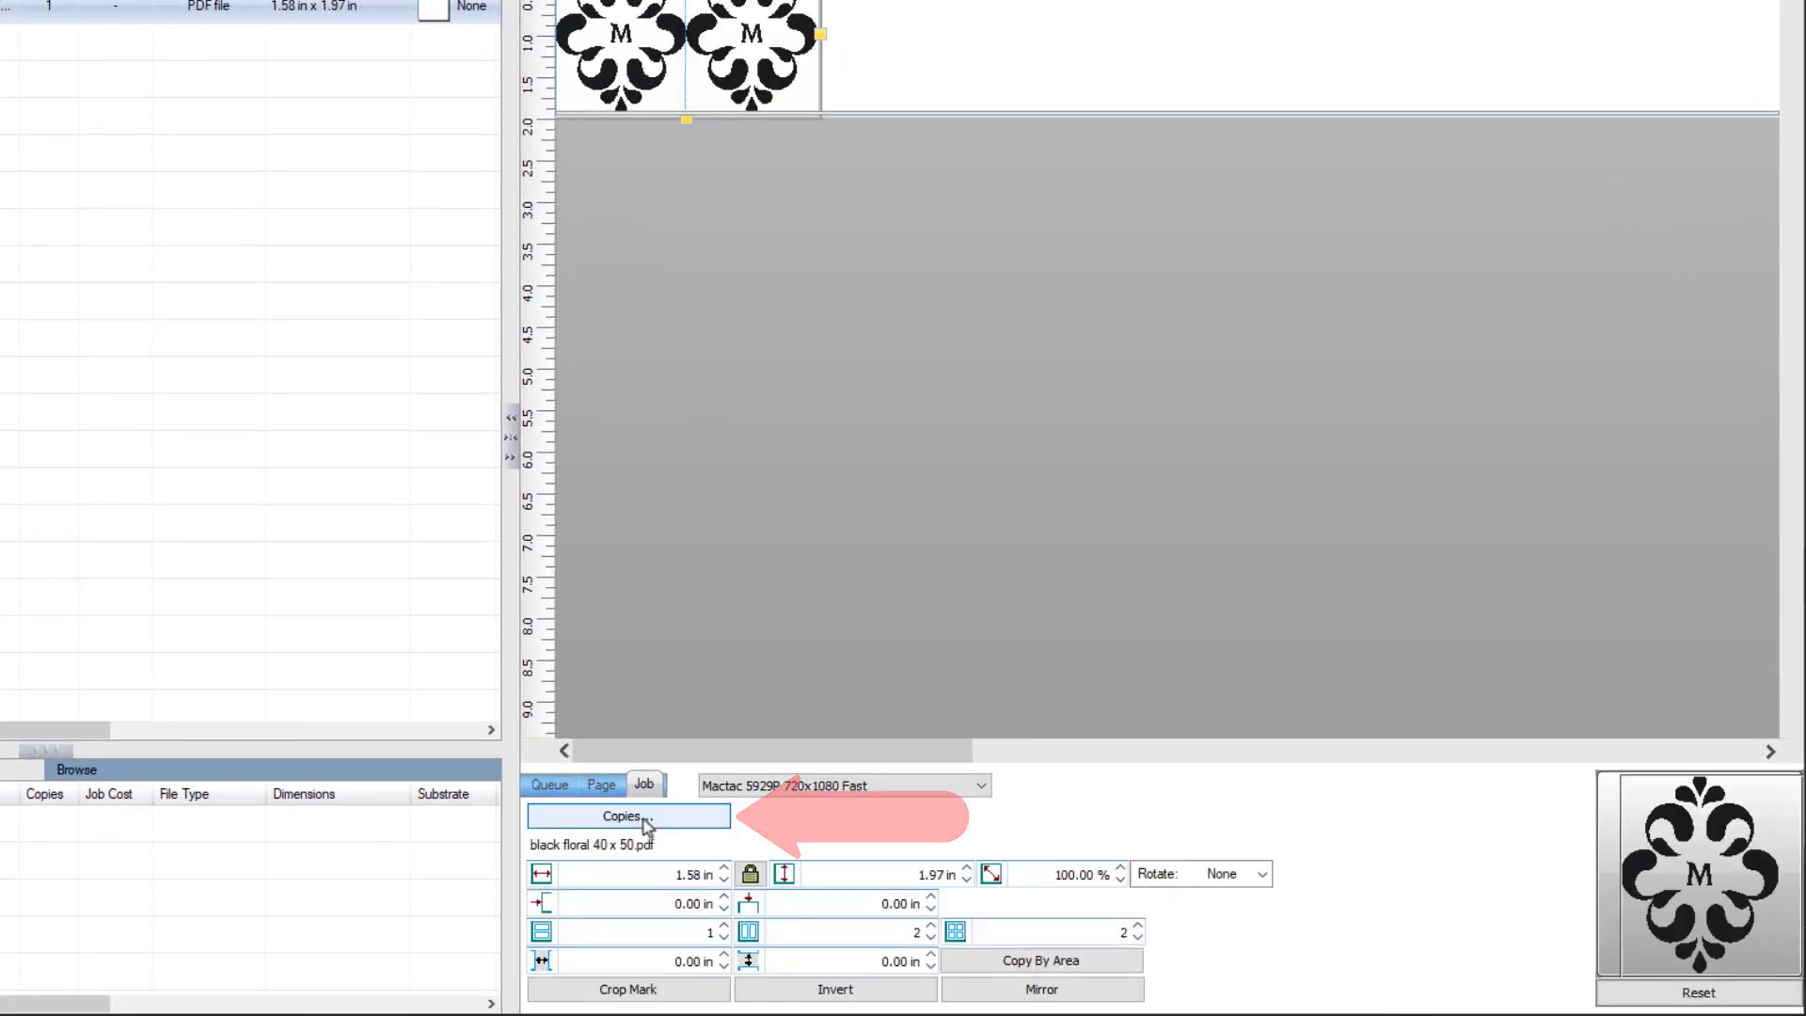
pyautogui.click(645, 817)
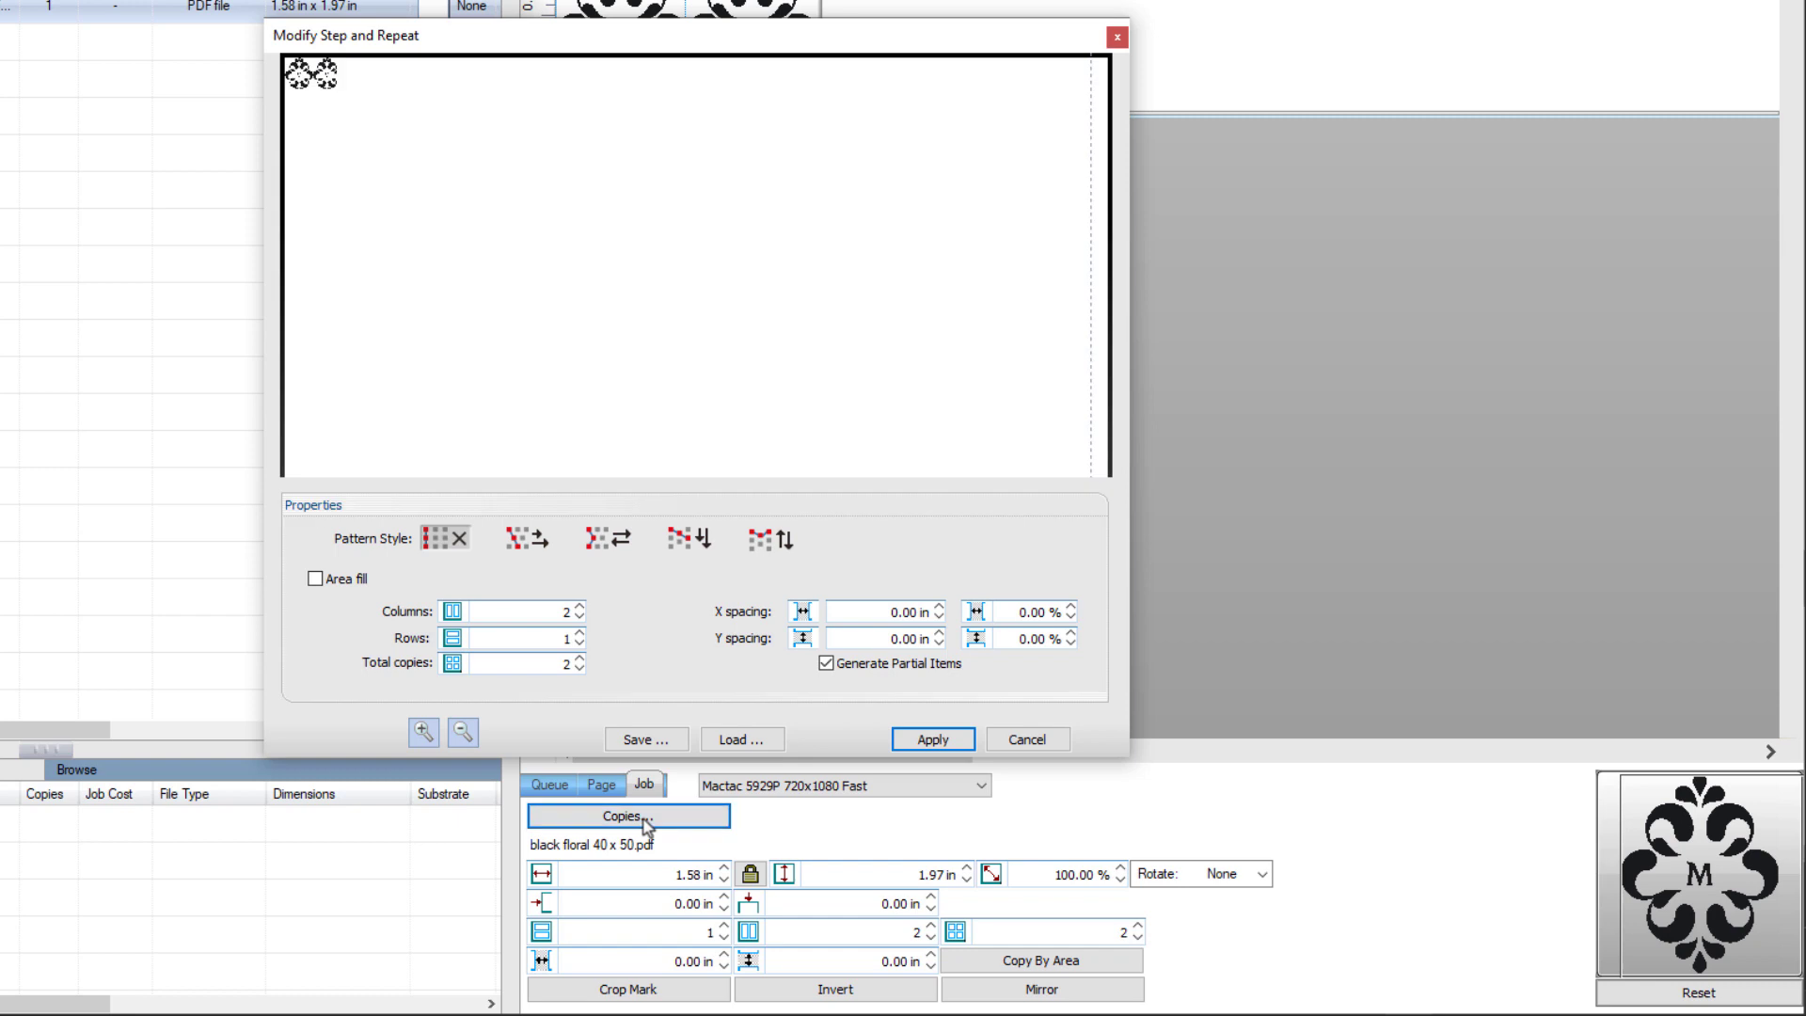
pyautogui.click(605, 542)
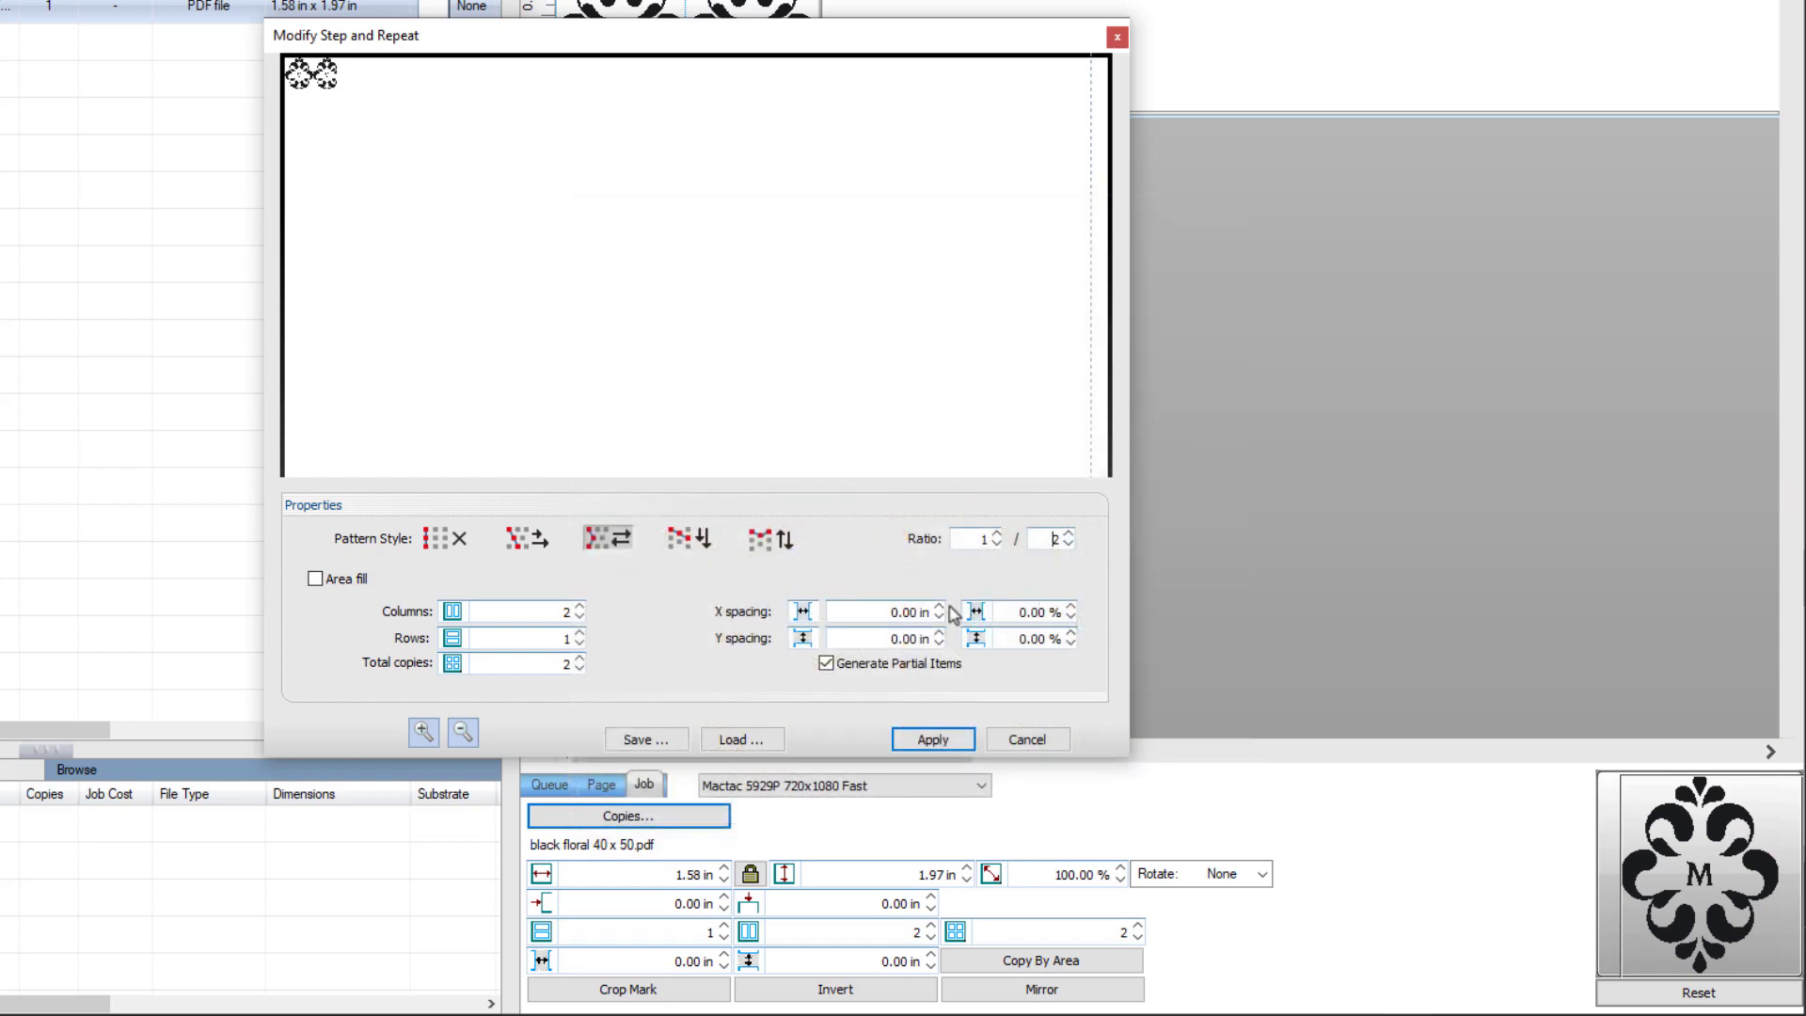
# Set the X and Y spacing between the copies to 0.60 in.
pyautogui.click(875, 613)
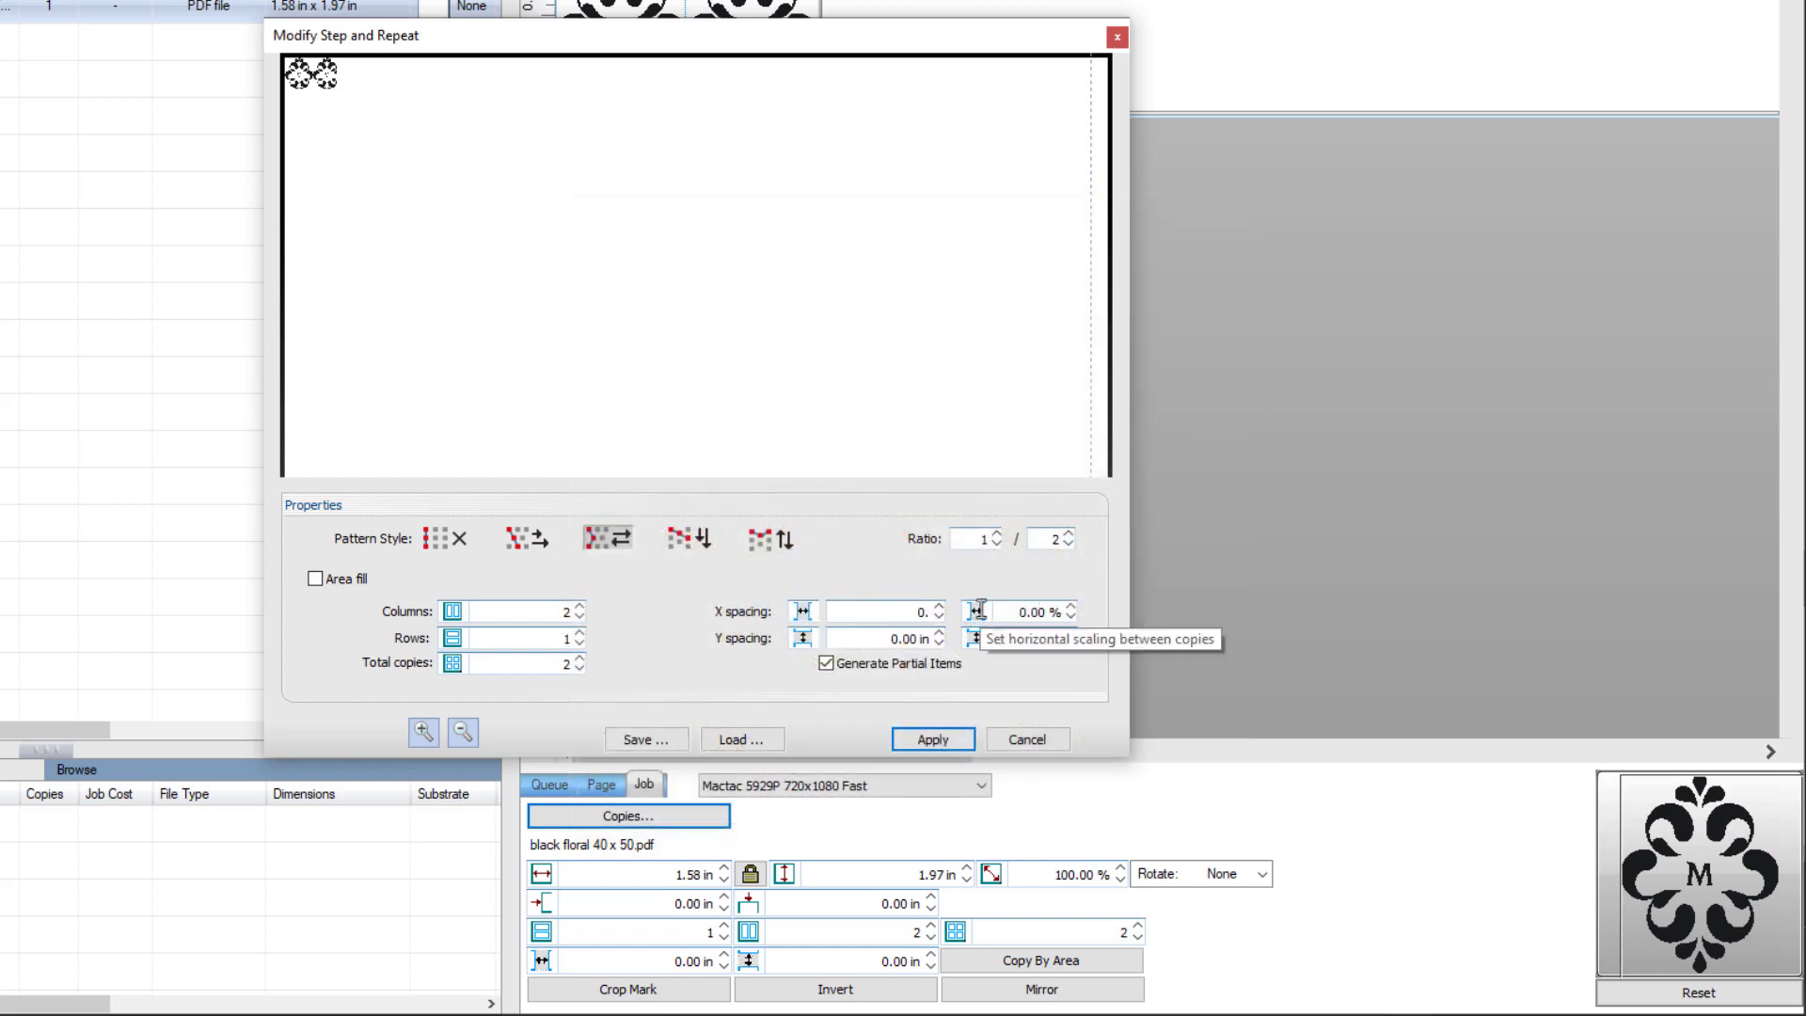
pyautogui.write('0.6')
pyautogui.press('Tab')
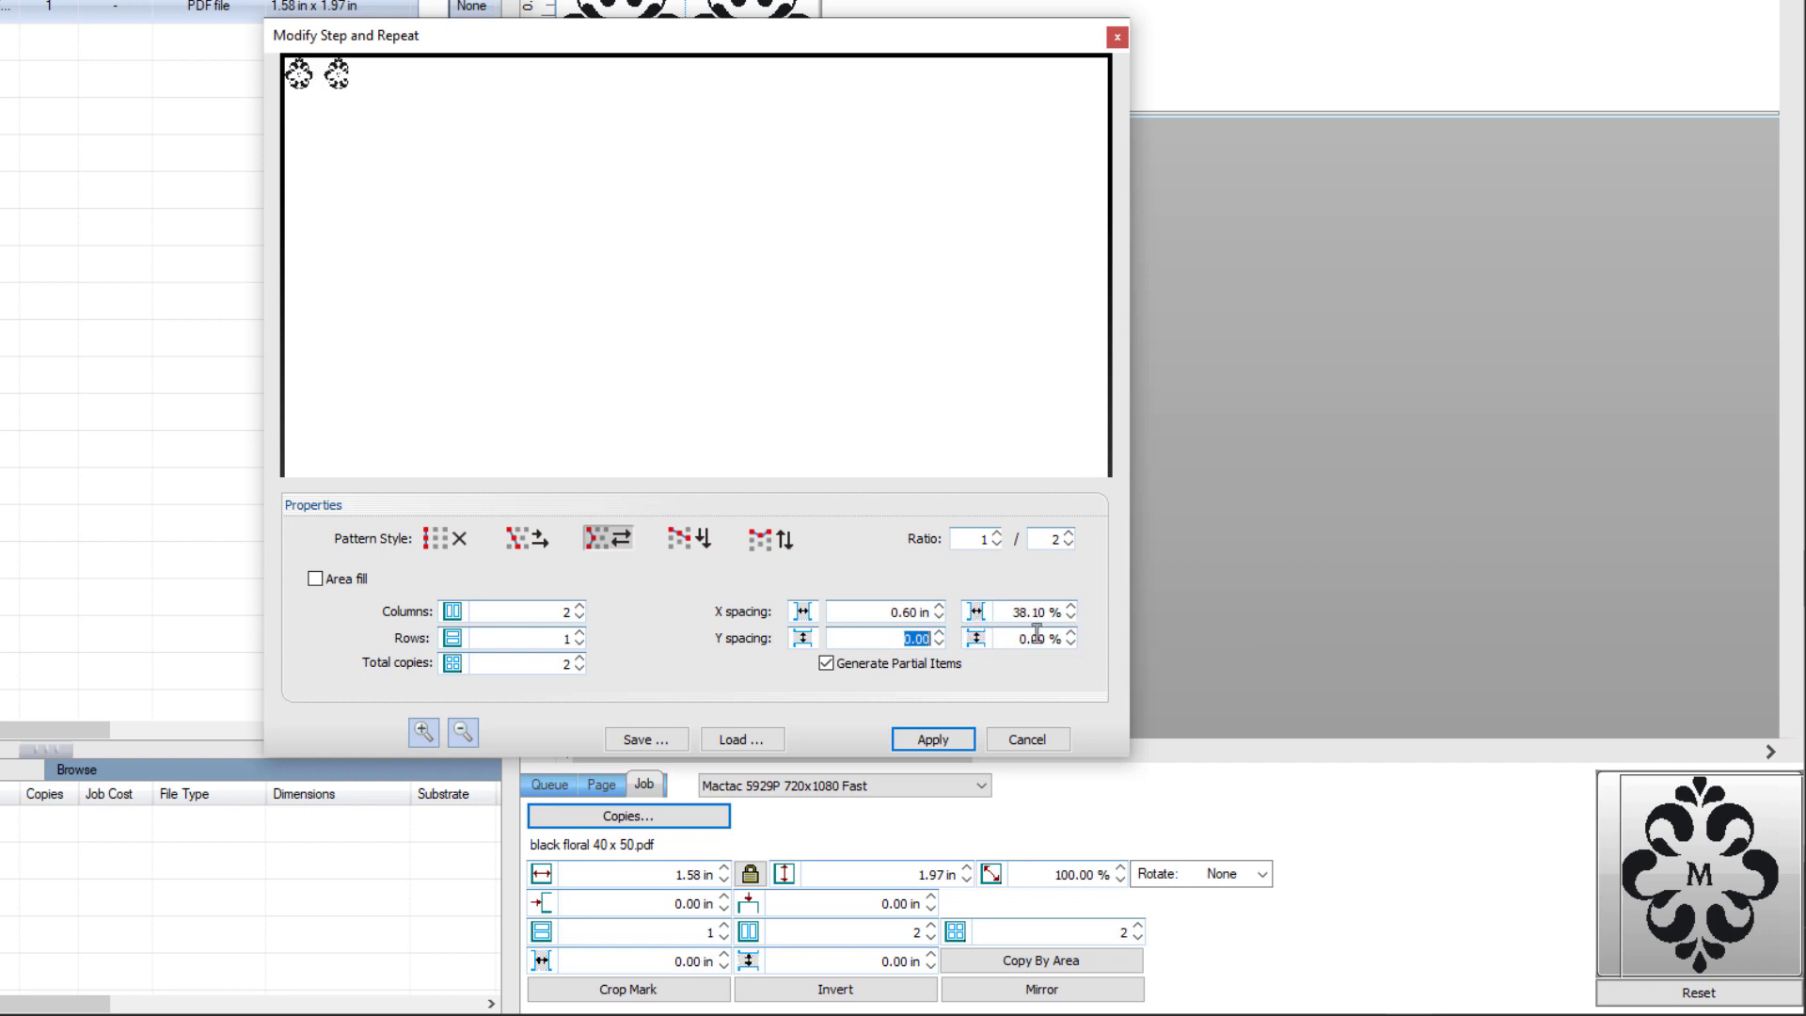
pyautogui.write('0.')
# Set the pattern to 6 columns and 4 rows and apply the step and repeat.
pyautogui.click(543, 613)
pyautogui.write('6')
pyautogui.press('Tab')
pyautogui.write('4')
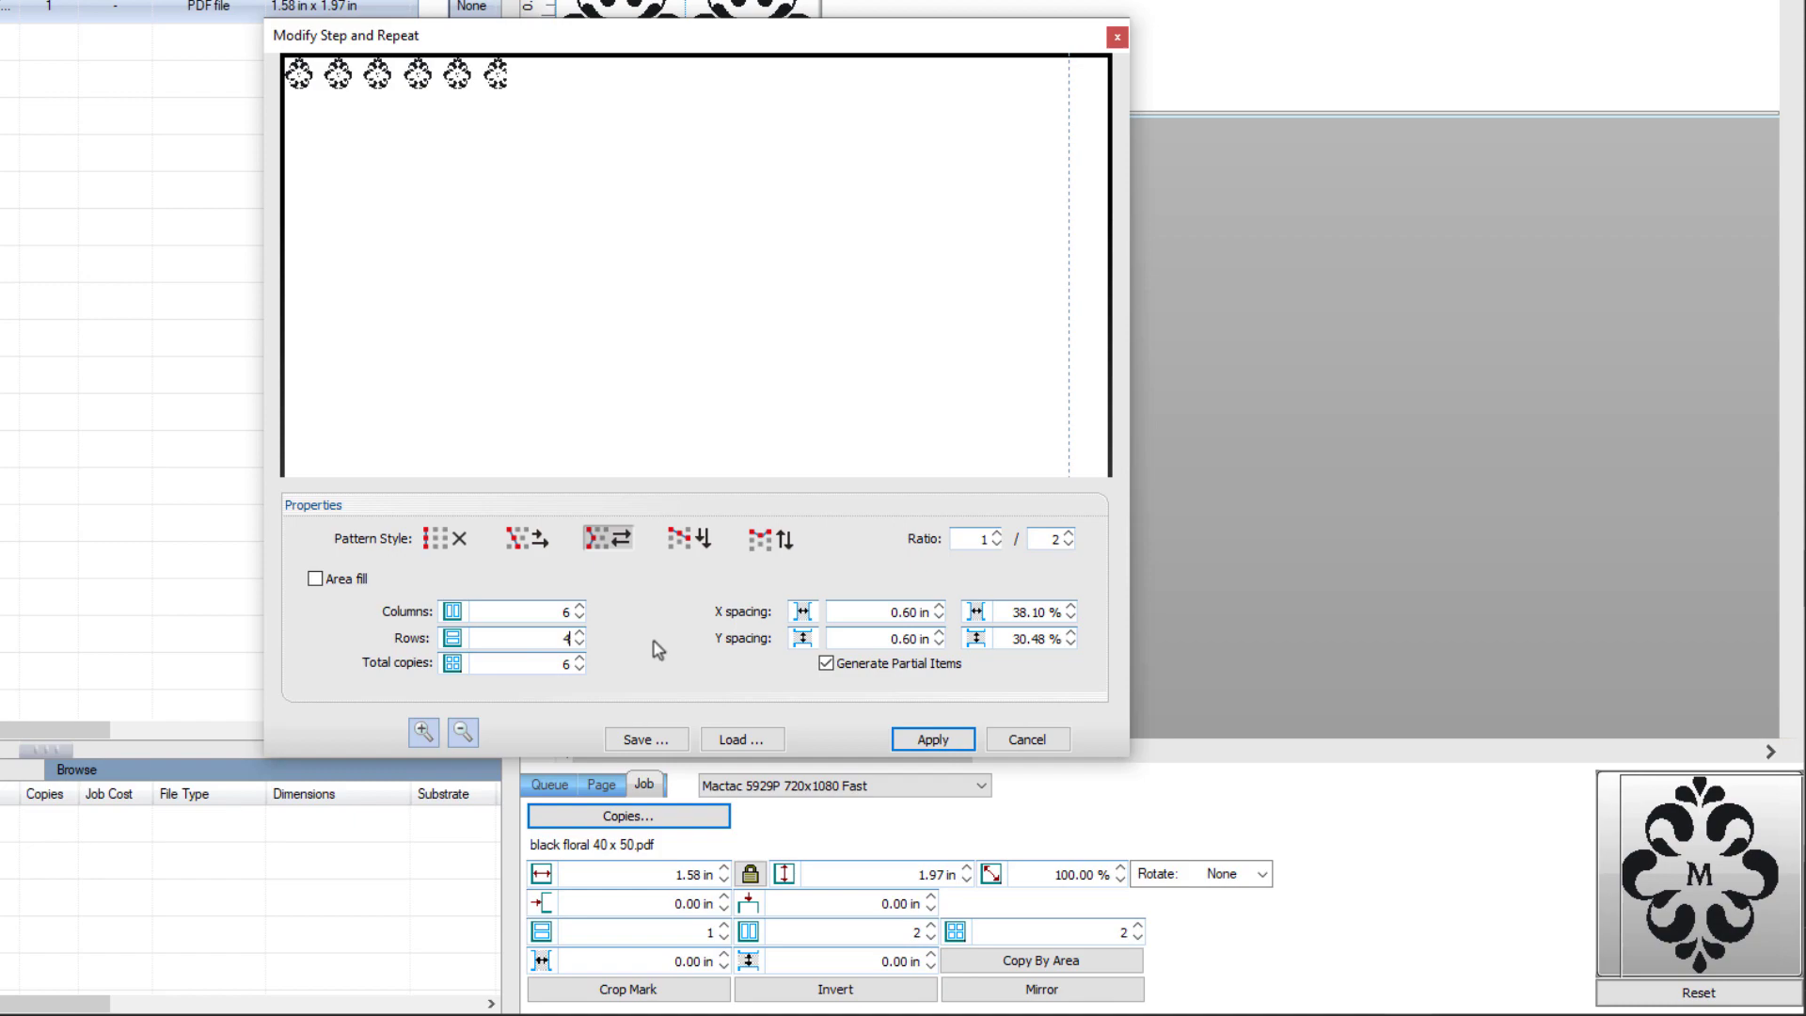
pyautogui.click(931, 738)
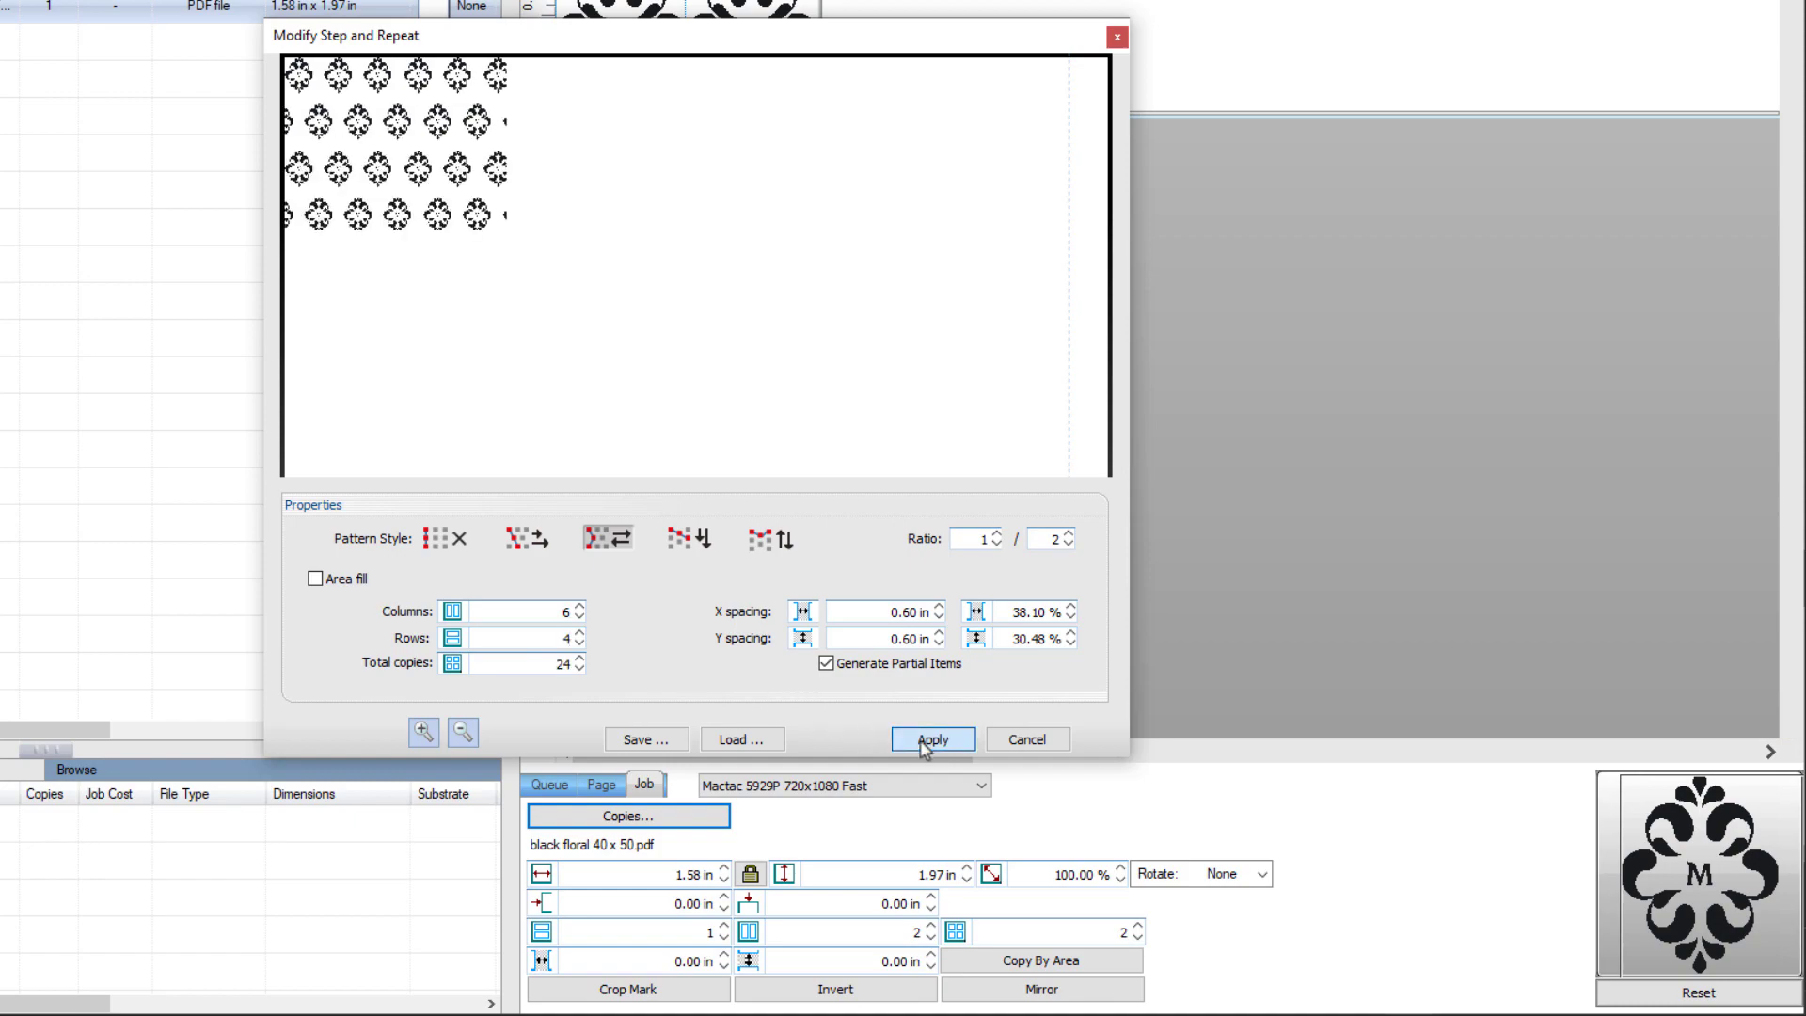